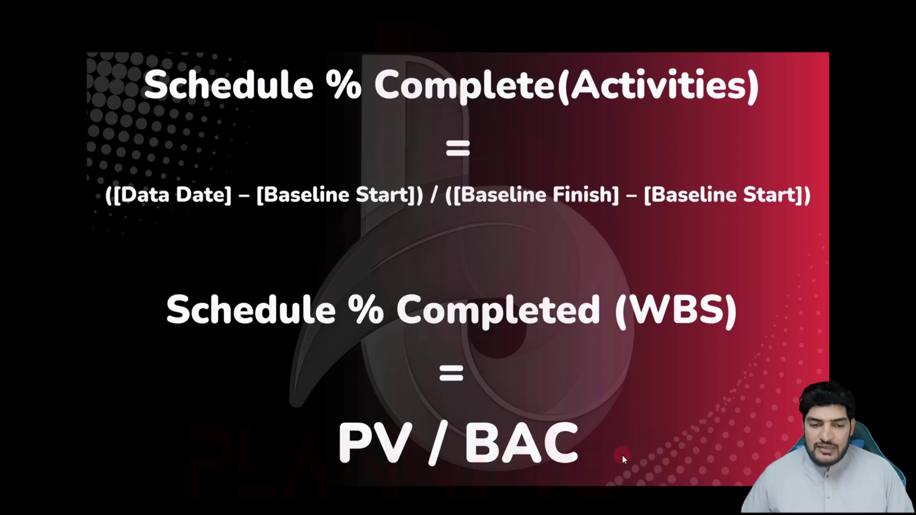
Exit the full-screen Schedule % formula slide in Photos and return to Primavera P6.
{"action": "key", "text": "Escape"}
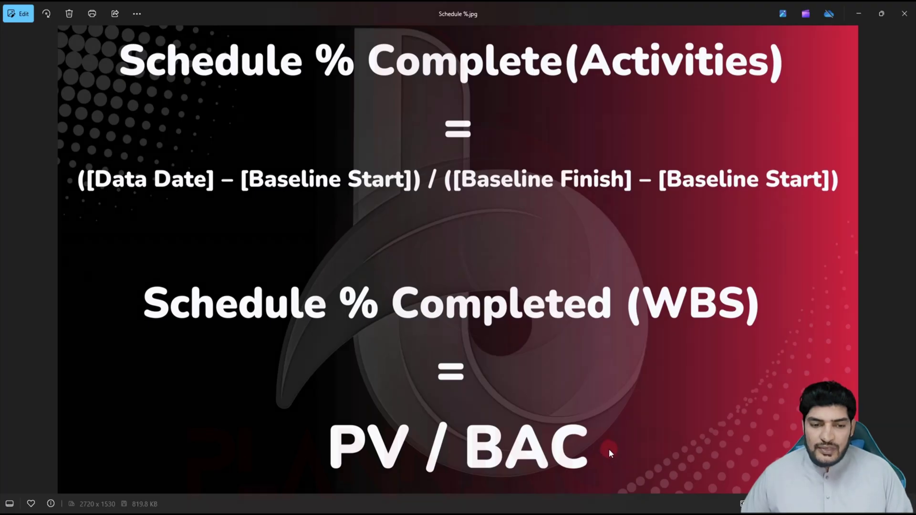
{"action": "key", "text": "alt+Tab"}
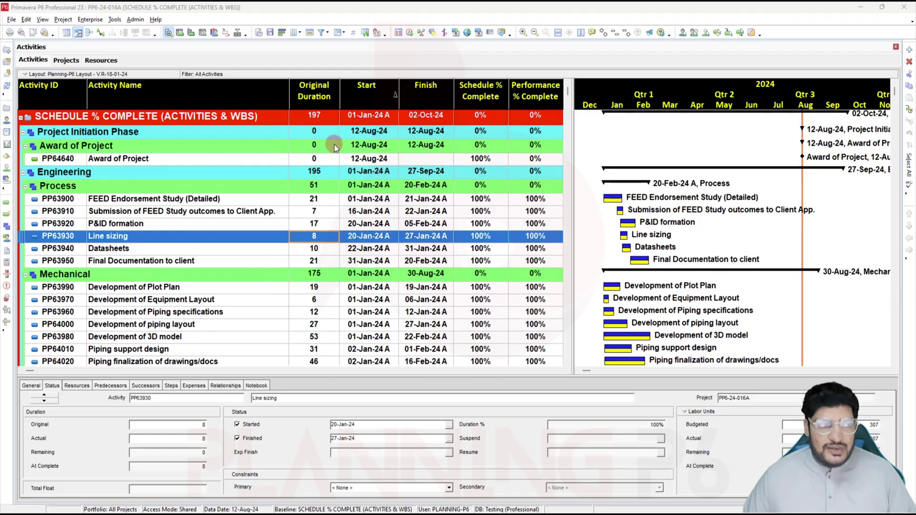
Select project PP6-24-016A and return to its activity schedule.
{"action": "left_click", "coordinate": [71, 62]}
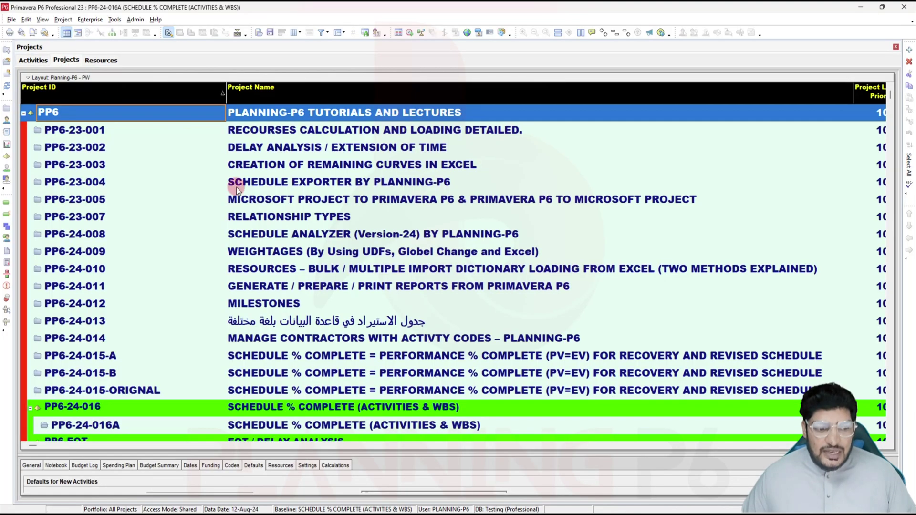
{"action": "left_click", "coordinate": [182, 427]}
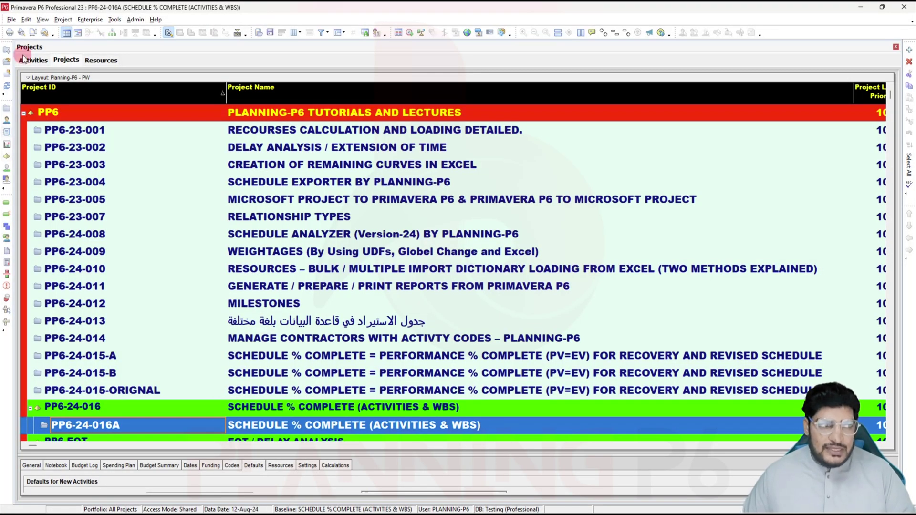
{"action": "left_click", "coordinate": [37, 61]}
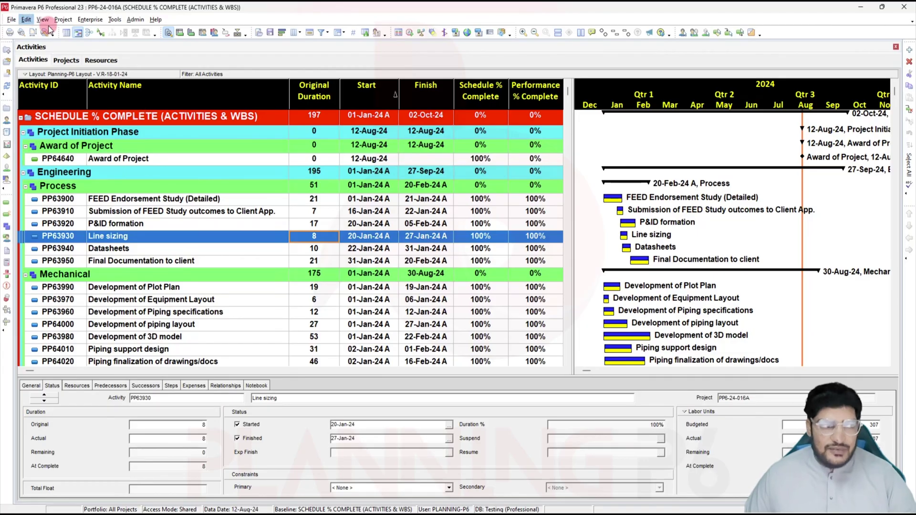
Assign <Current Project> as both the project baseline and the primary baseline.
{"action": "left_click", "coordinate": [62, 20]}
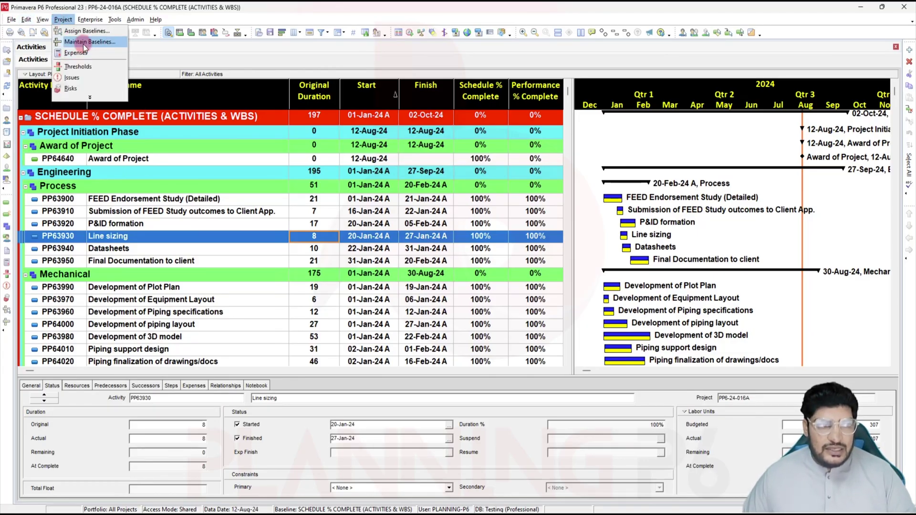
{"action": "left_click", "coordinate": [94, 32]}
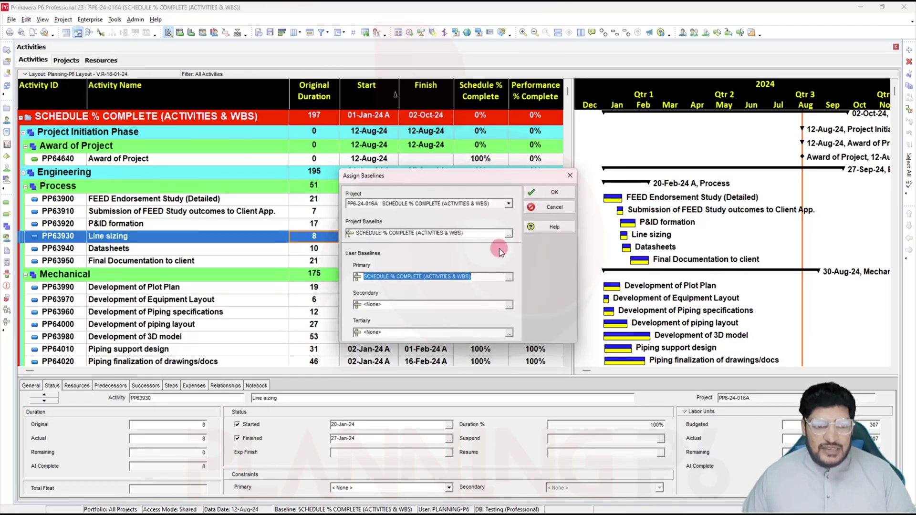
{"action": "left_click", "coordinate": [493, 282]}
{"action": "left_click", "coordinate": [508, 278]}
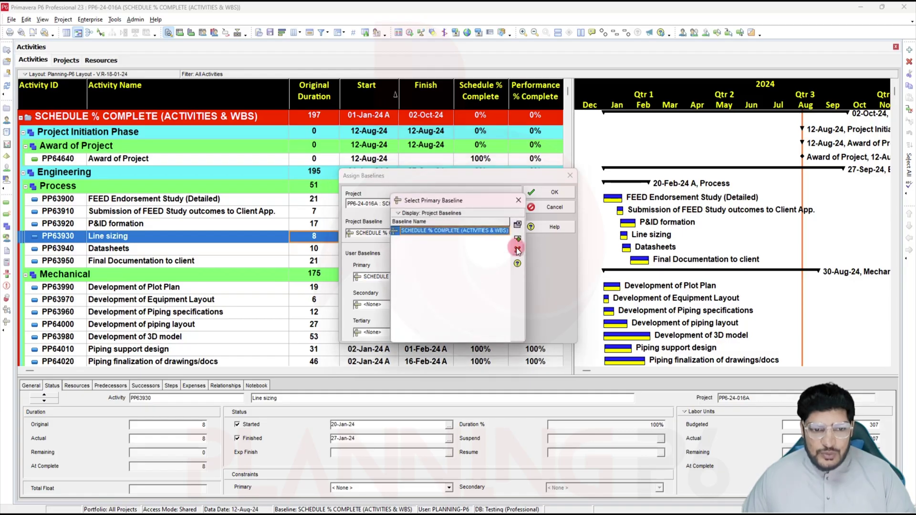
{"action": "double_click", "coordinate": [483, 272]}
{"action": "left_click", "coordinate": [508, 233]}
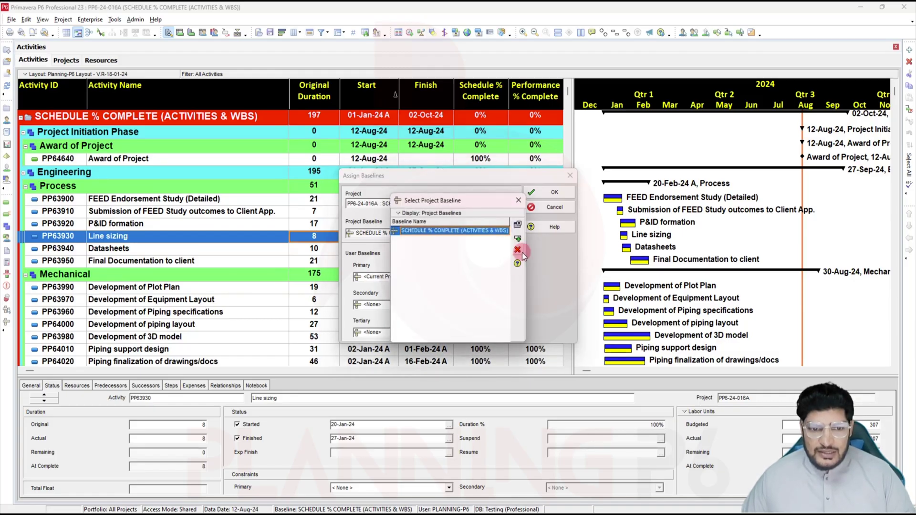
{"action": "double_click", "coordinate": [508, 240]}
{"action": "left_click", "coordinate": [508, 234]}
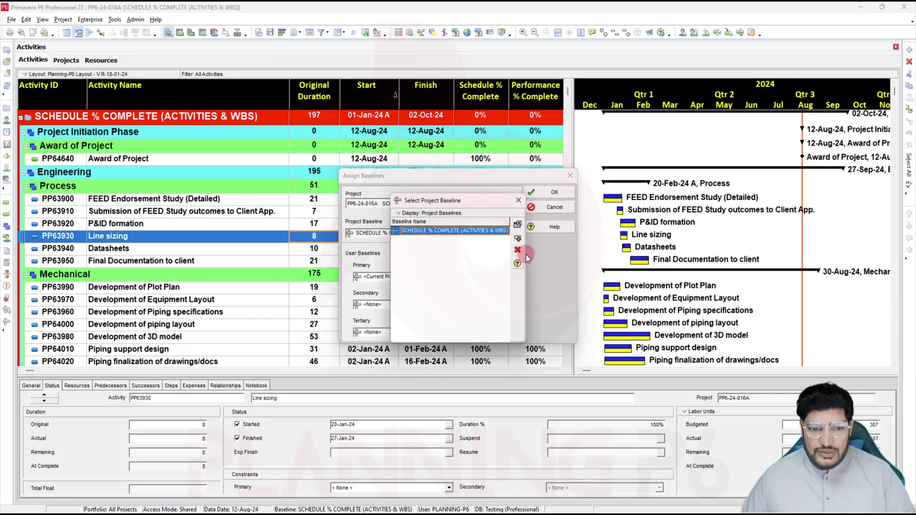
{"action": "double_click", "coordinate": [513, 241]}
{"action": "left_click", "coordinate": [551, 193]}
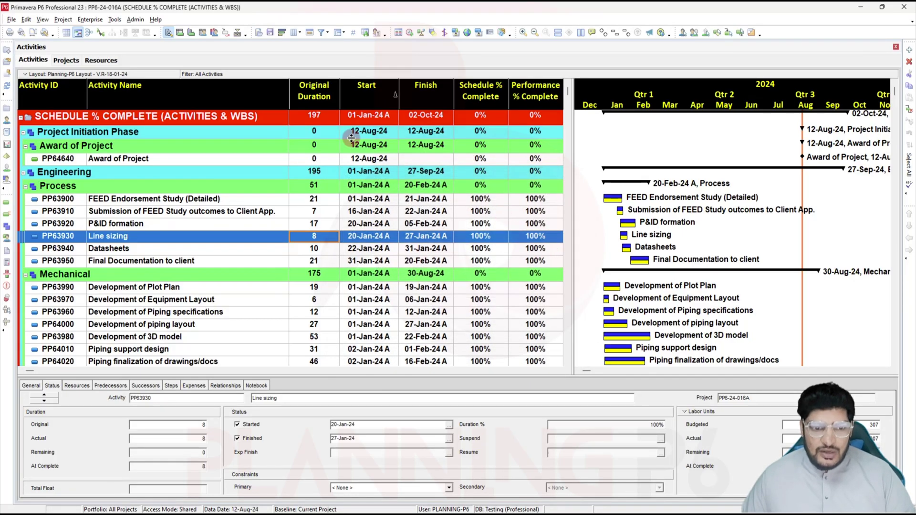
Restore the project's baseline in Maintain Baselines so it becomes a standalone project.
{"action": "left_click", "coordinate": [67, 19]}
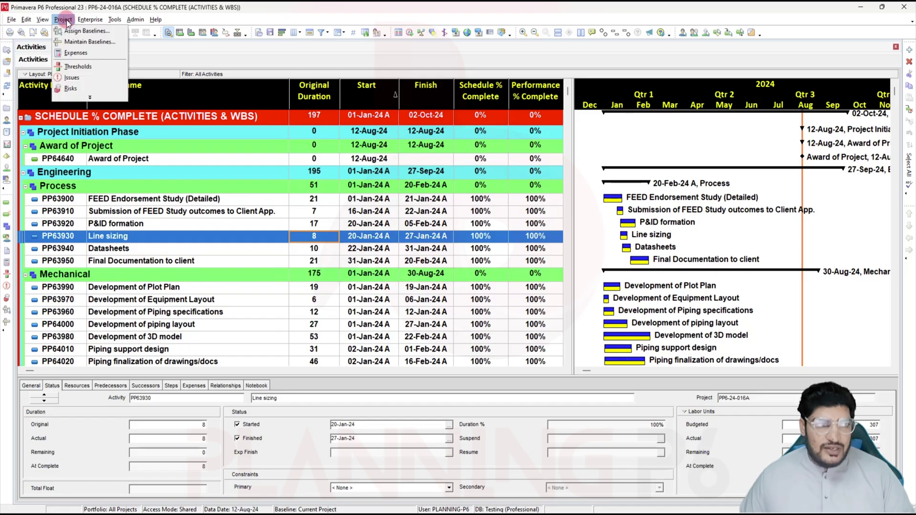
{"action": "left_click", "coordinate": [80, 43]}
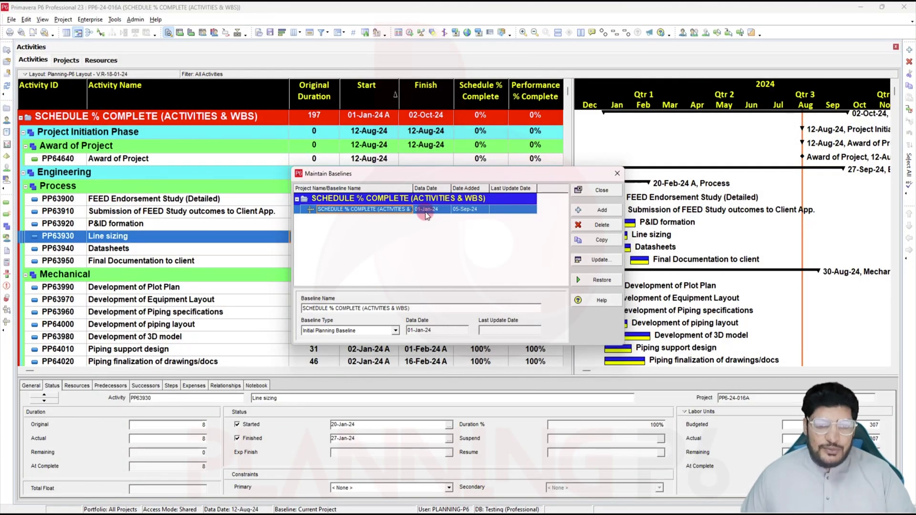
{"action": "left_click", "coordinate": [620, 282]}
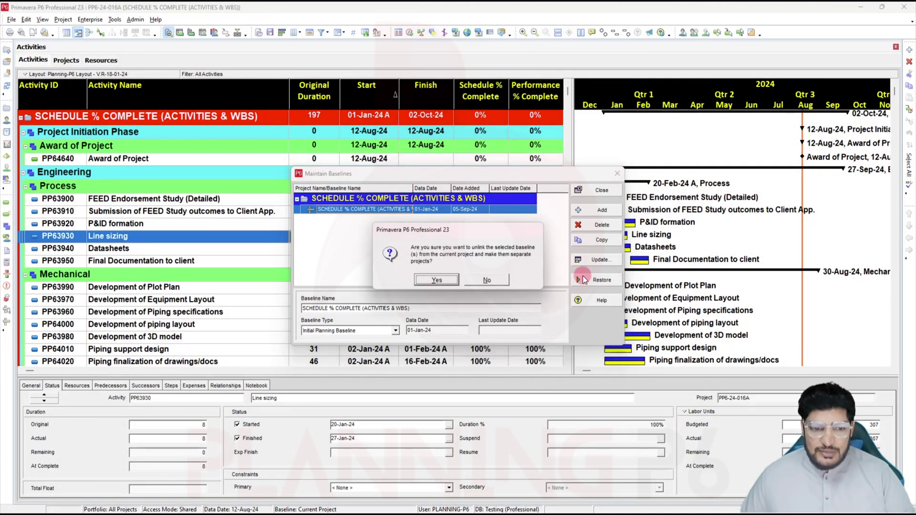
{"action": "left_click", "coordinate": [450, 280]}
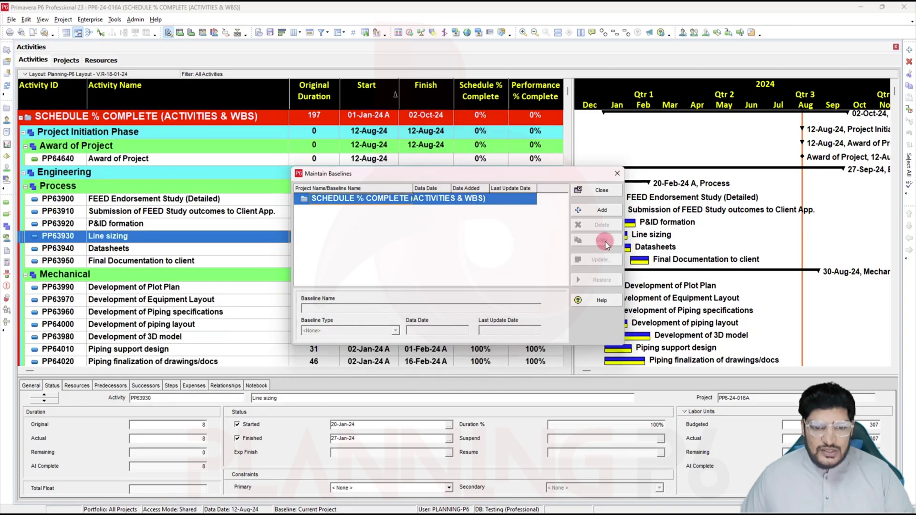
{"action": "left_click", "coordinate": [617, 173]}
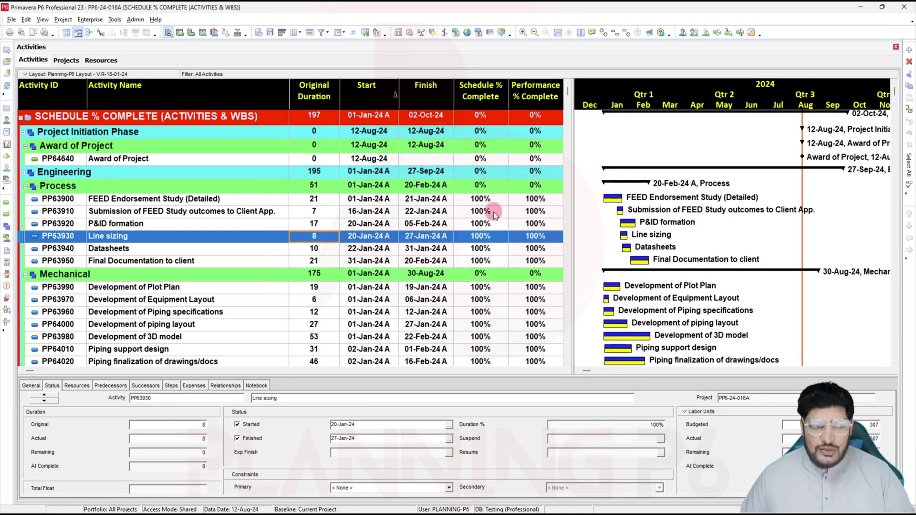
Verify PP6-24-016BL now appears under PP6-24-016 in Projects, then return to Activities.
{"action": "left_click", "coordinate": [63, 19]}
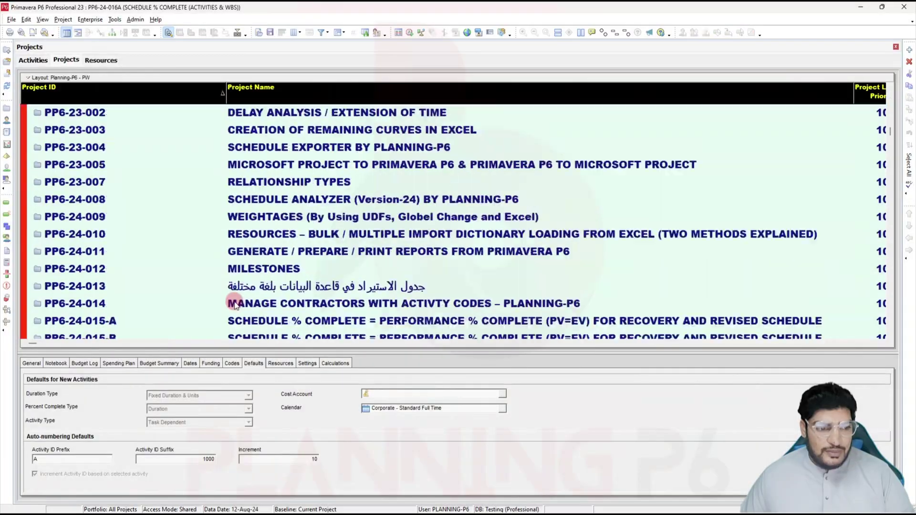
{"action": "scroll", "coordinate": [237, 302], "scroll_direction": "down", "scroll_amount": 2}
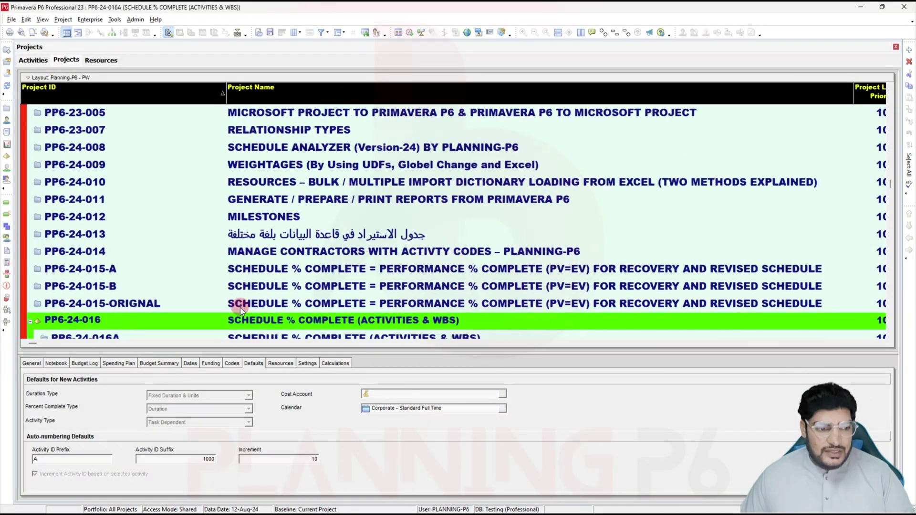
{"action": "left_click_drag", "start_coordinate": [227, 351], "coordinate": [225, 402]}
{"action": "left_click", "coordinate": [106, 339]}
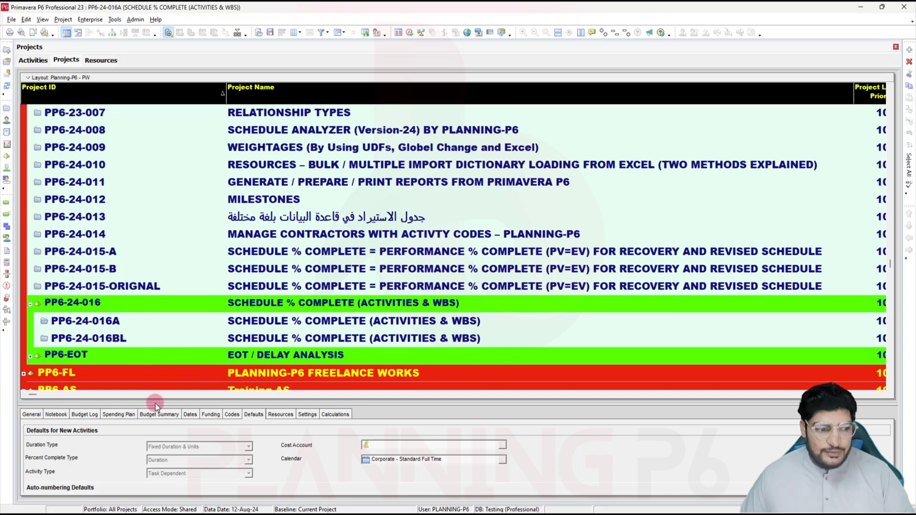
{"action": "left_click", "coordinate": [38, 62]}
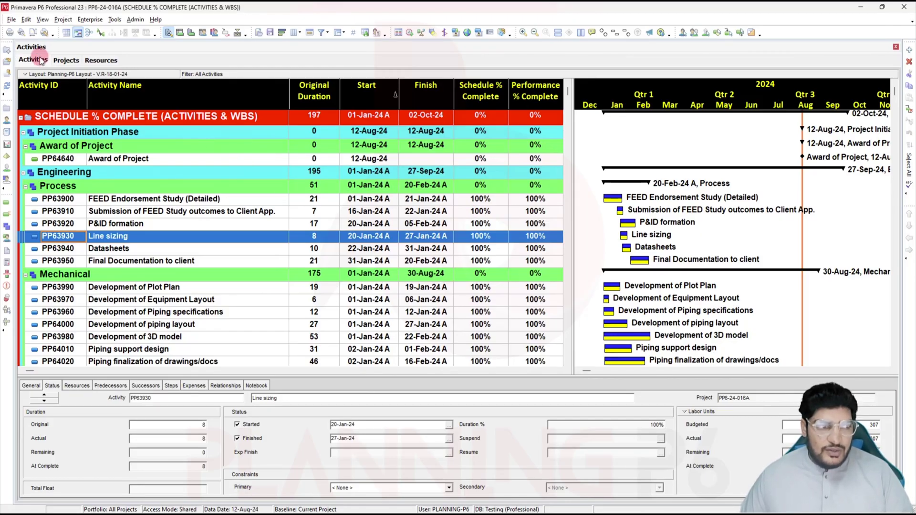
Select the 0-Man-hours resource to view its Units & Prices details in Resources.
{"action": "left_click", "coordinate": [98, 61]}
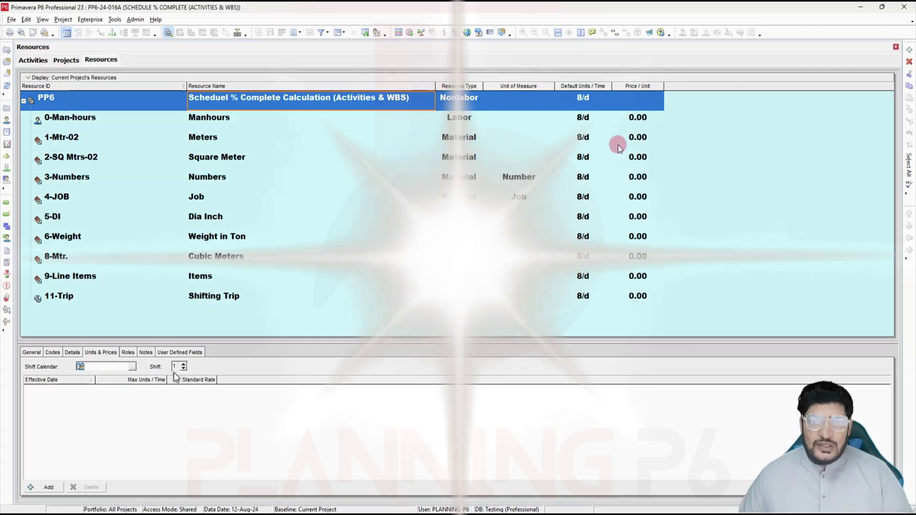
{"action": "left_click", "coordinate": [638, 119]}
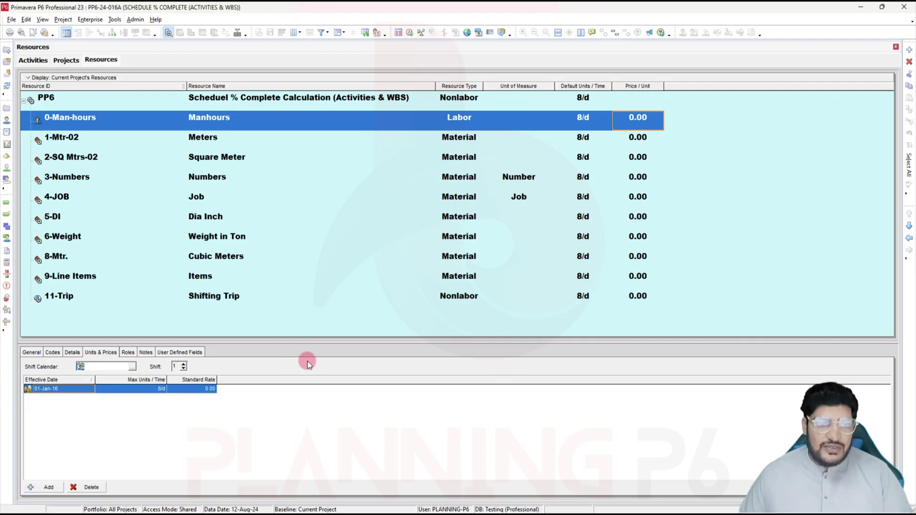
{"action": "left_click", "coordinate": [28, 60]}
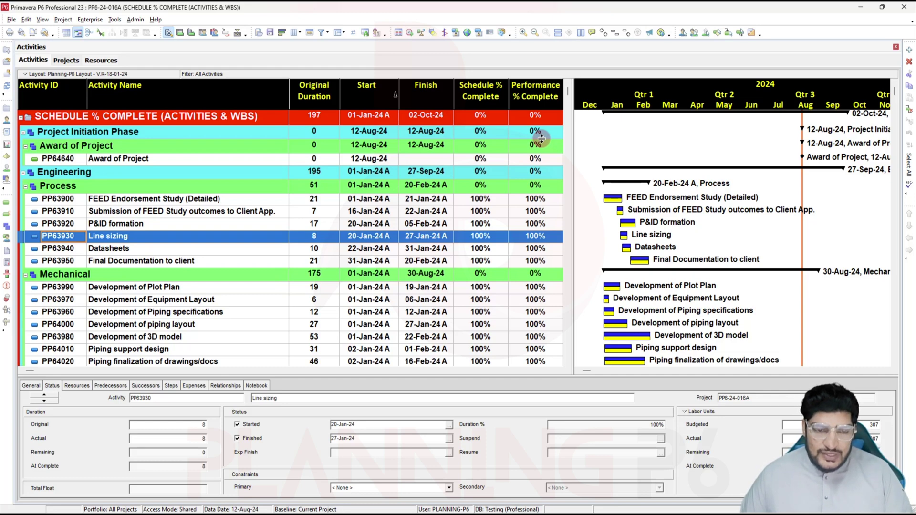
{"action": "left_click", "coordinate": [99, 60]}
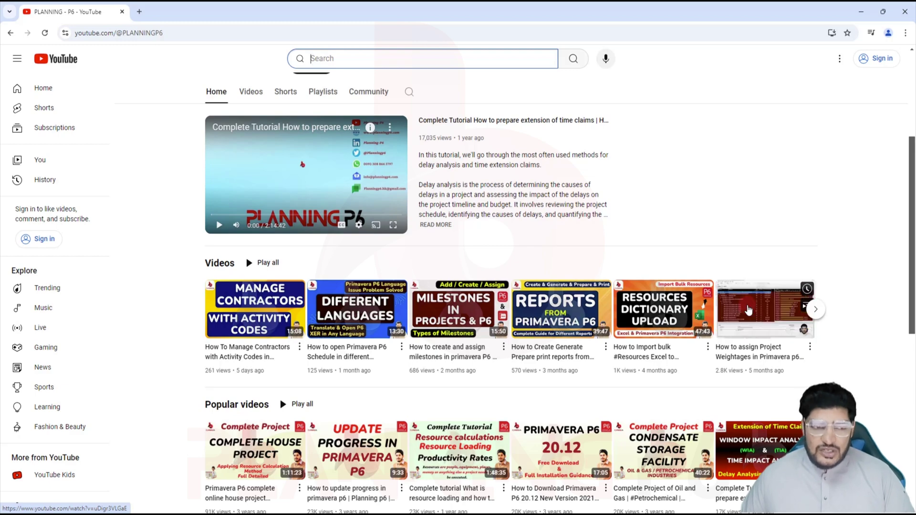
{"action": "scroll", "coordinate": [522, 356], "scroll_direction": "down", "scroll_amount": 8}
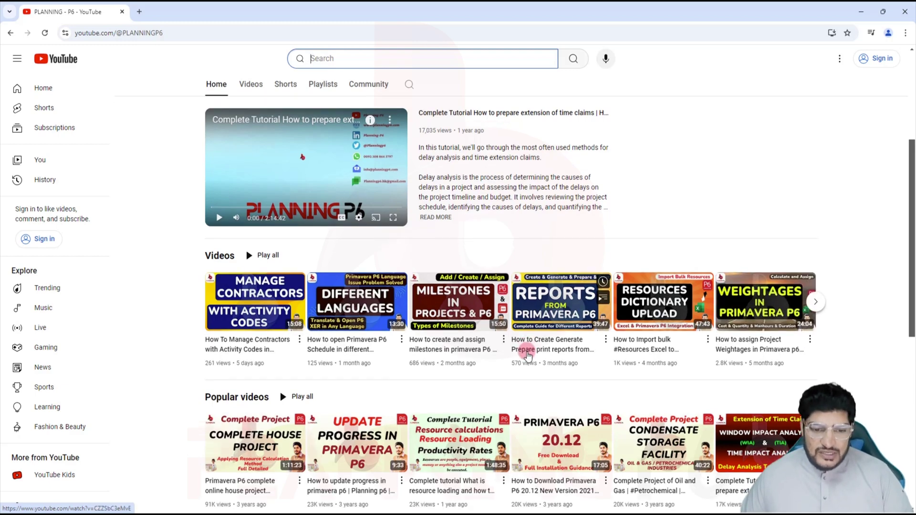
{"action": "scroll", "coordinate": [522, 356], "scroll_direction": "up", "scroll_amount": 5}
{"action": "scroll", "coordinate": [522, 356], "scroll_direction": "up", "scroll_amount": 5}
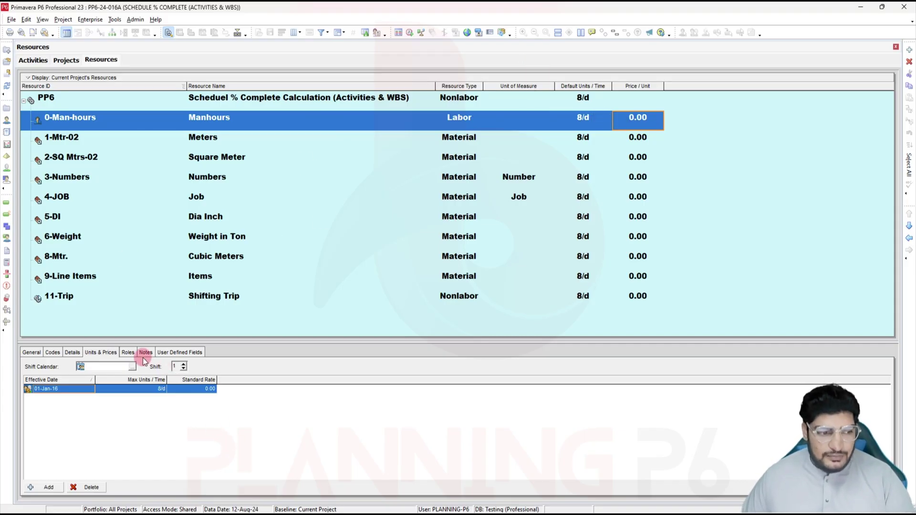
Set the Manhours resource's standard rate to 1.00 per unit.
{"action": "left_click", "coordinate": [103, 352]}
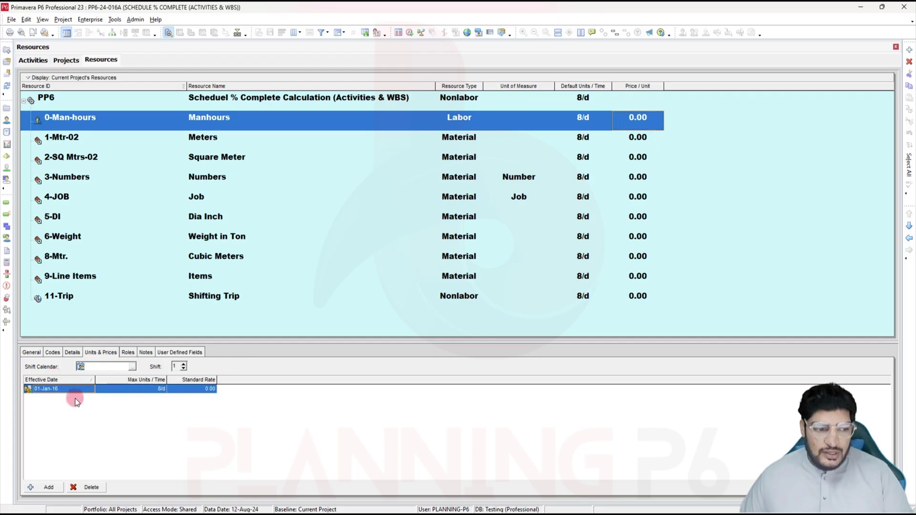
{"action": "left_click", "coordinate": [182, 390]}
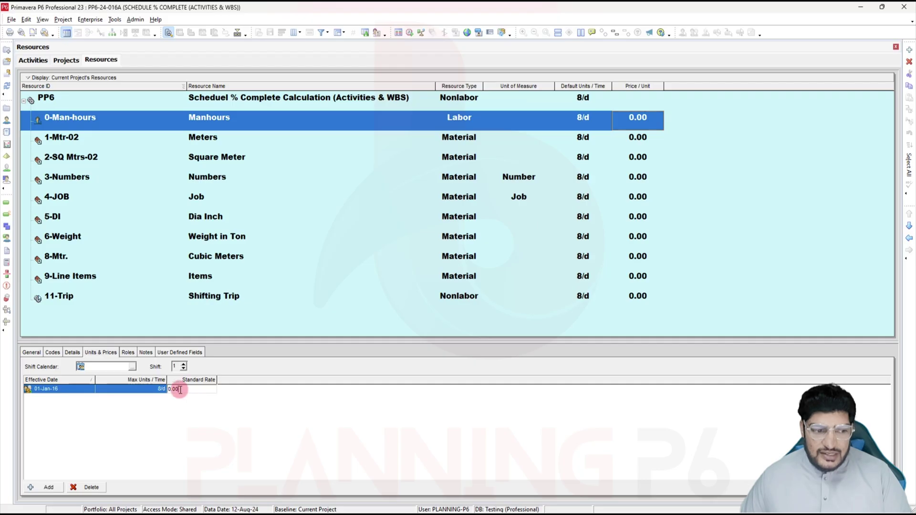
{"action": "type", "text": "1"}
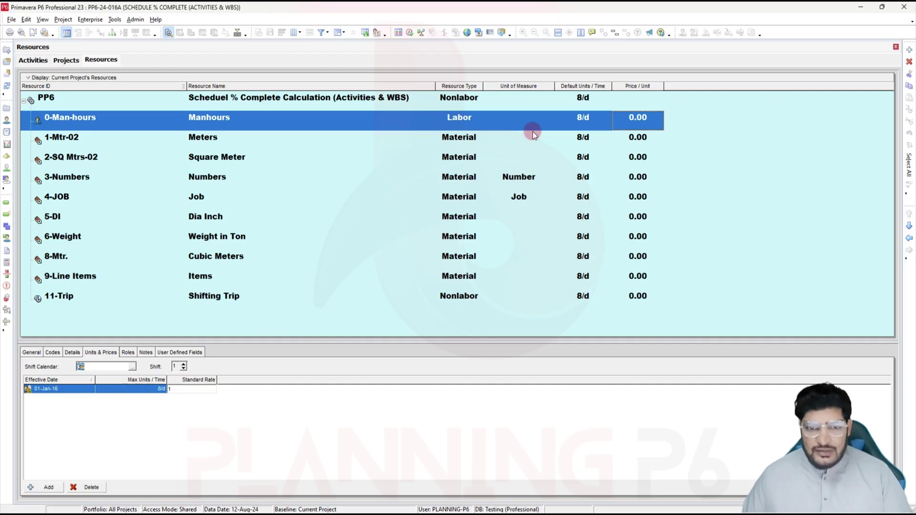
{"action": "left_click", "coordinate": [641, 142]}
{"action": "left_click", "coordinate": [642, 121]}
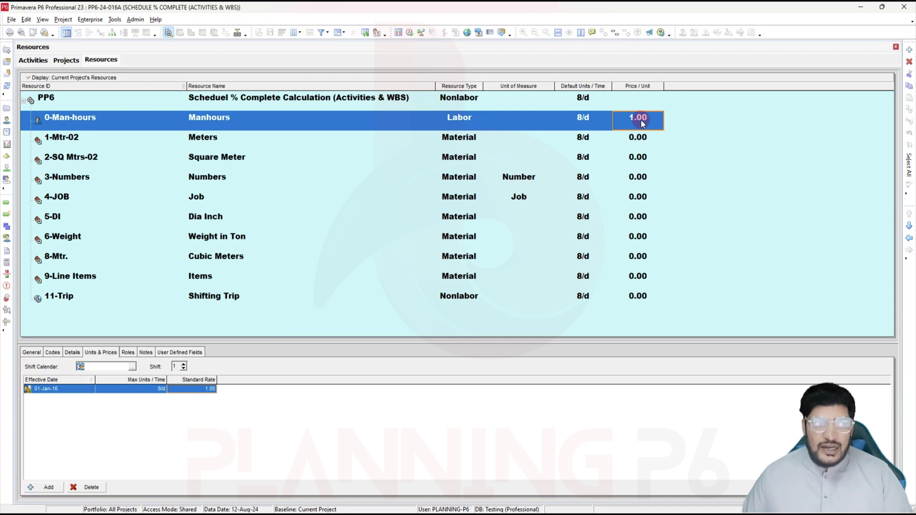
Recalculate assignment costs with the new prices and return to the activities view.
{"action": "left_click", "coordinate": [114, 20]}
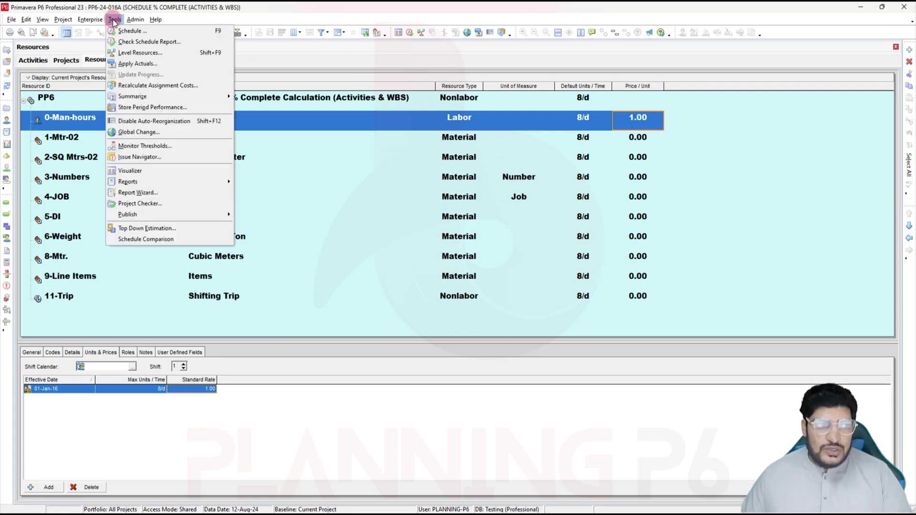
{"action": "left_click", "coordinate": [168, 84]}
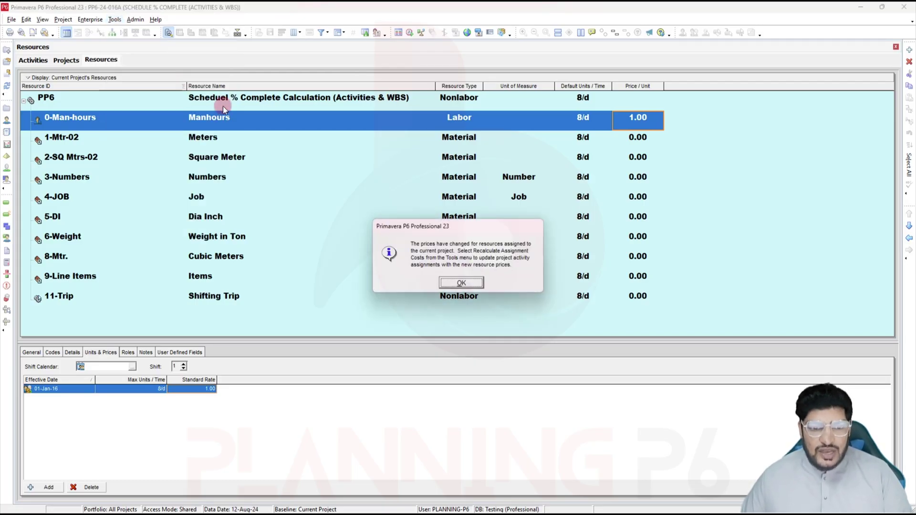
{"action": "left_click", "coordinate": [461, 283]}
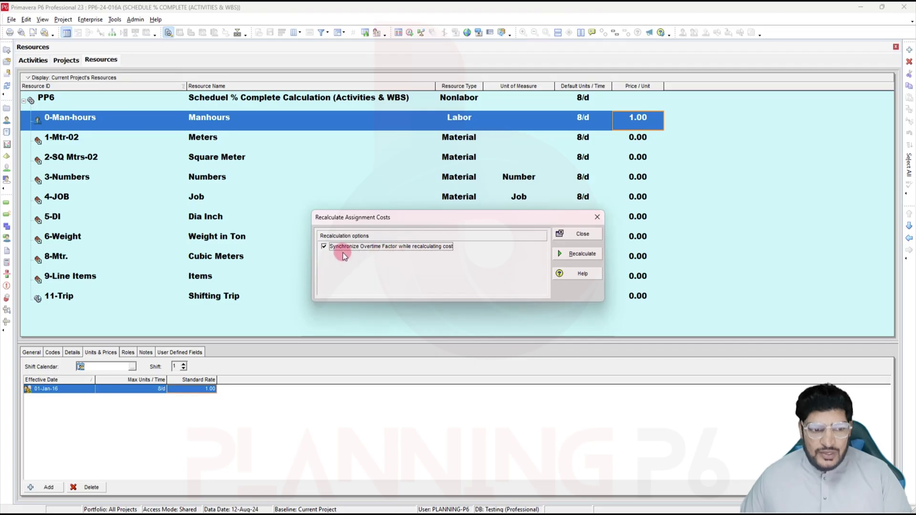
{"action": "left_click", "coordinate": [580, 258]}
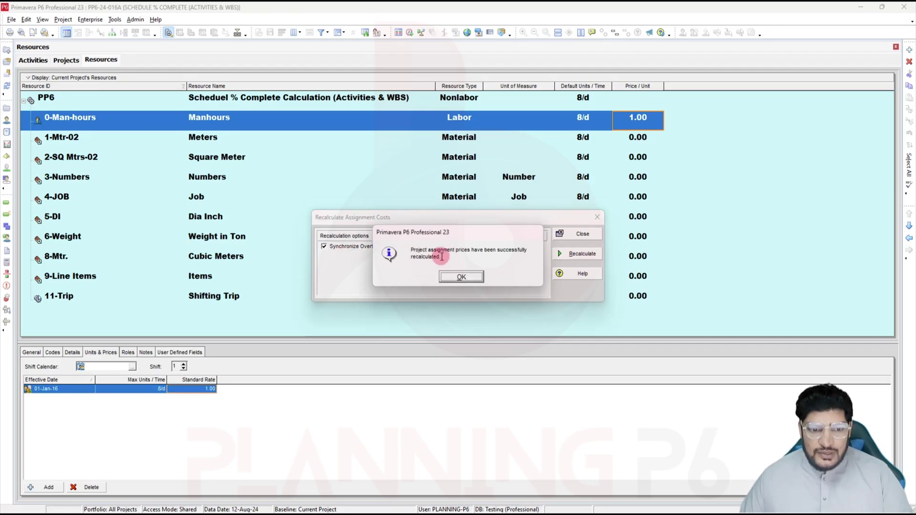
{"action": "left_click", "coordinate": [462, 277]}
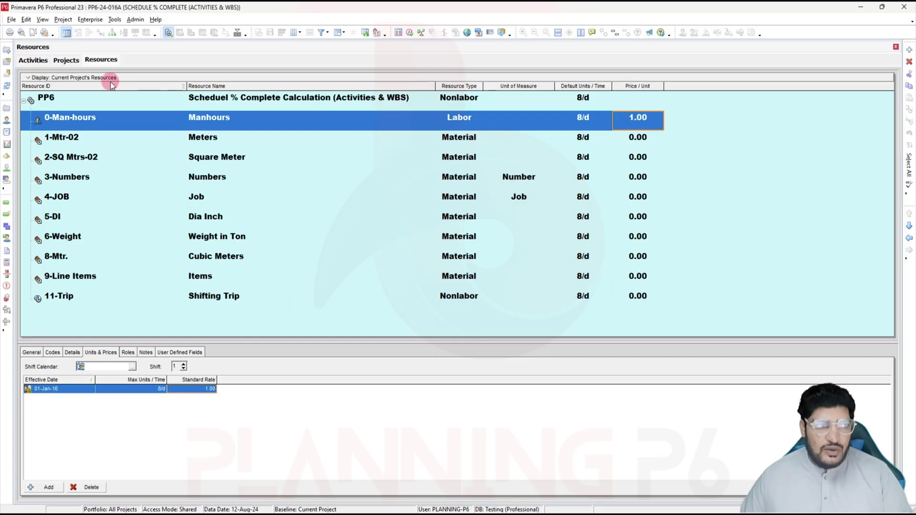
{"action": "left_click", "coordinate": [33, 60]}
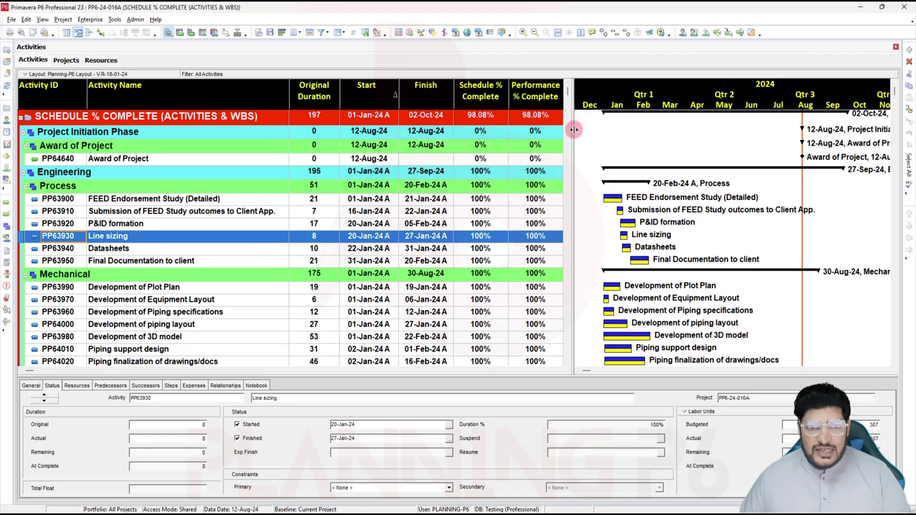
Widen the activity table to reveal the Planned Value Cost and Budget At Completion columns.
{"action": "left_click_drag", "start_coordinate": [570, 125], "coordinate": [700, 129]}
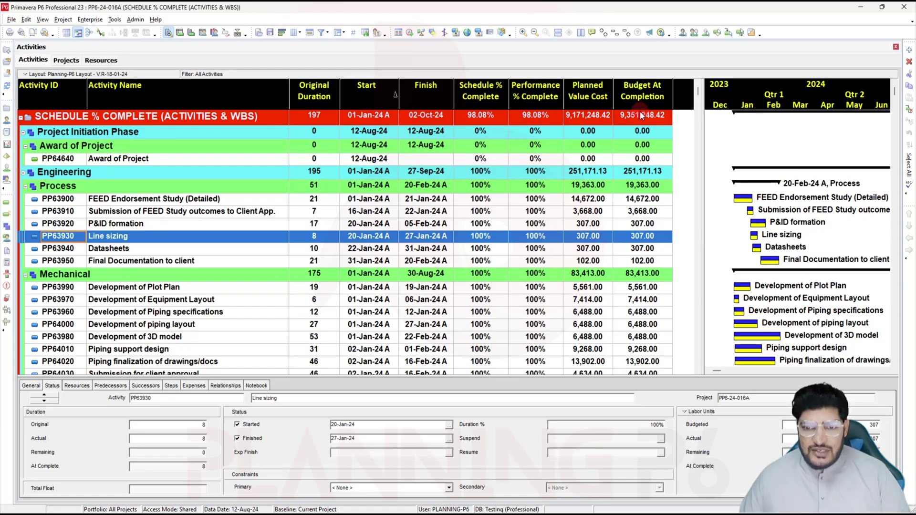
Collapse the activity grouping bands to WBS Level 3 using Collapse To.
{"action": "scroll", "coordinate": [514, 165], "scroll_direction": "down", "scroll_amount": 3}
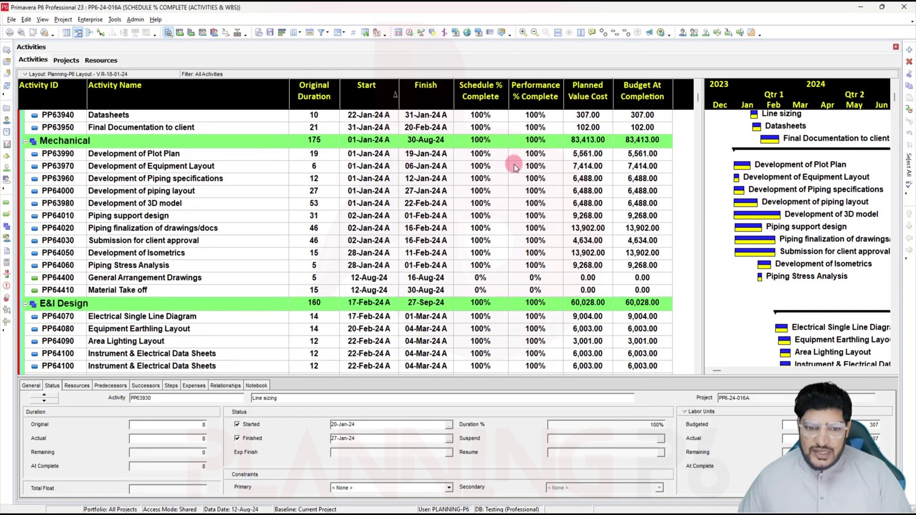
{"action": "scroll", "coordinate": [514, 164], "scroll_direction": "up", "scroll_amount": 4}
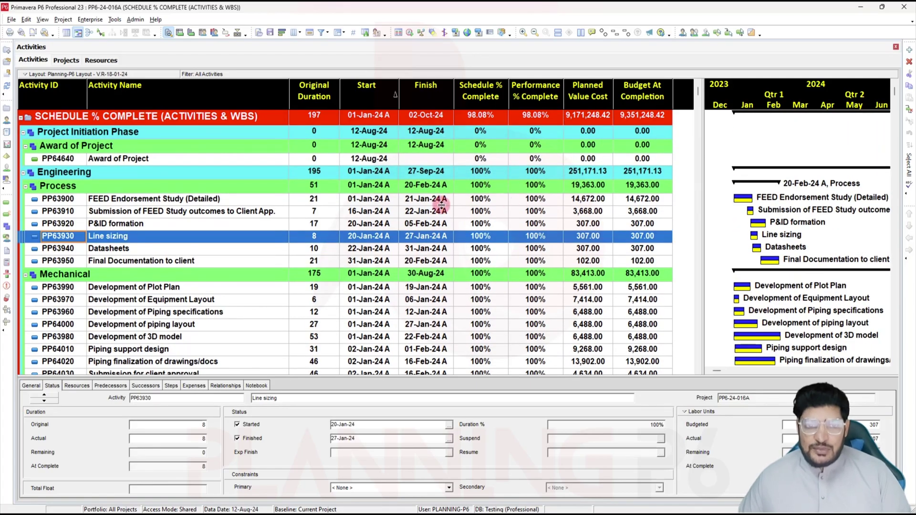
{"action": "right_click", "coordinate": [444, 203]}
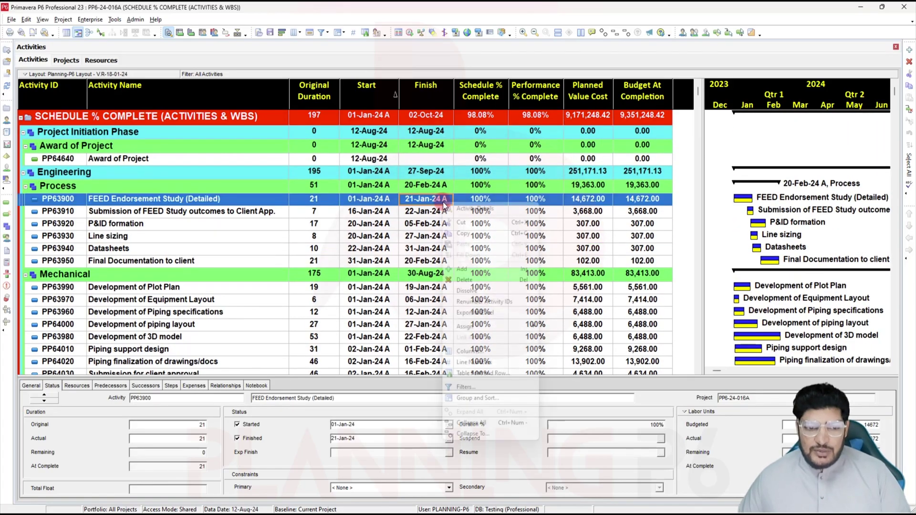
{"action": "left_click", "coordinate": [487, 434]}
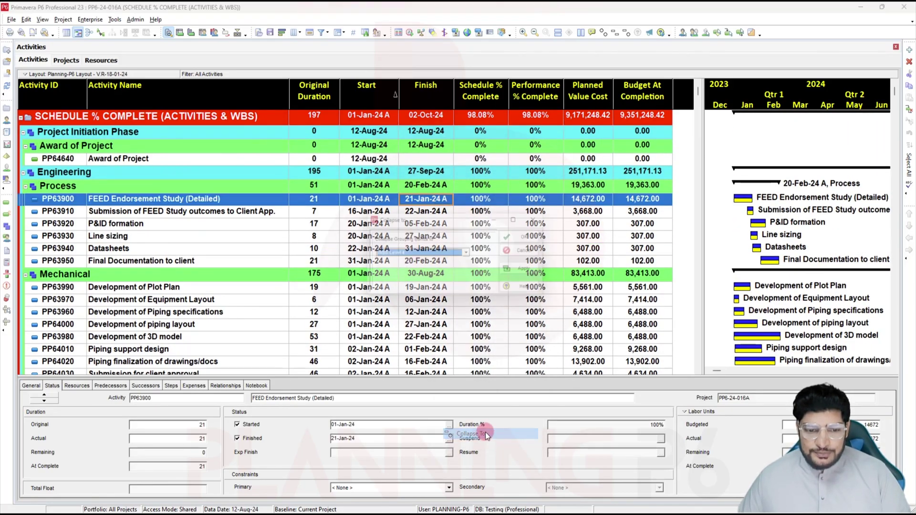
{"action": "left_click", "coordinate": [457, 254]}
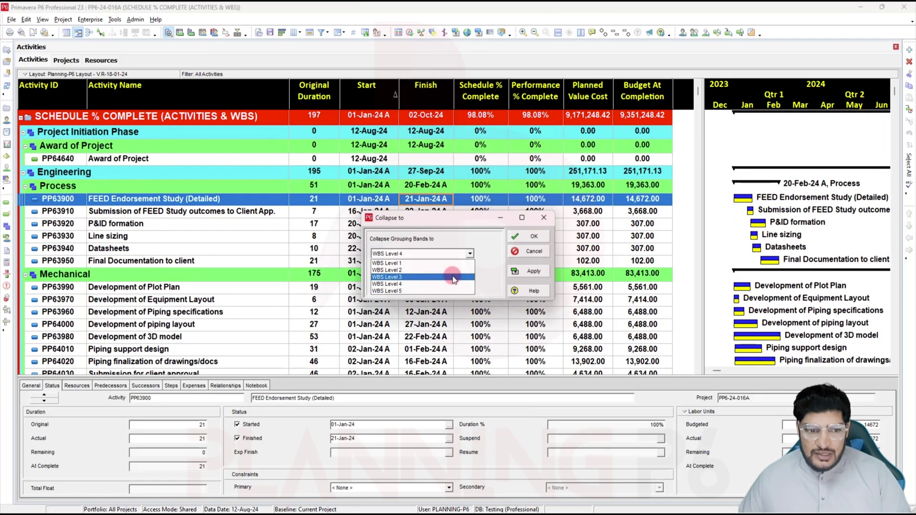
{"action": "left_click", "coordinate": [454, 277]}
{"action": "left_click", "coordinate": [521, 274]}
{"action": "left_click", "coordinate": [530, 238]}
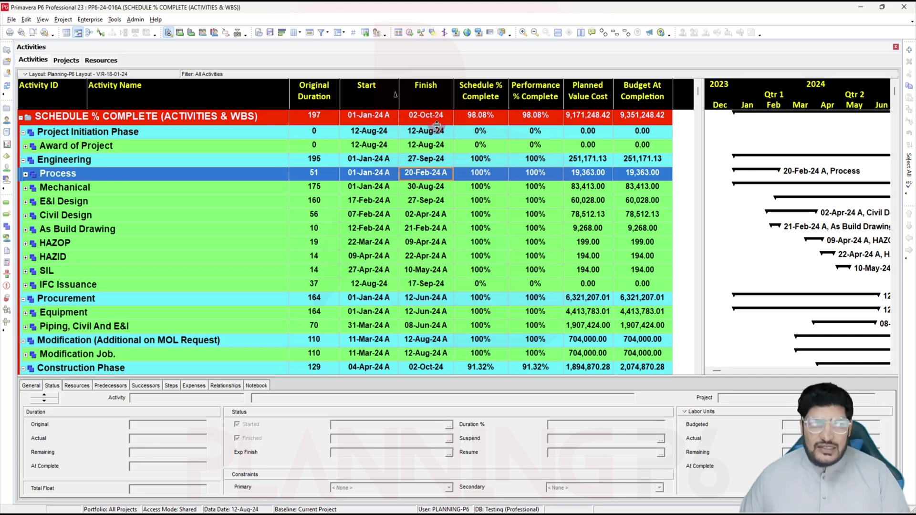
Add a baseline by converting project PP6-24-016BL in Maintain Baselines.
{"action": "left_click", "coordinate": [63, 19]}
{"action": "left_click", "coordinate": [84, 42]}
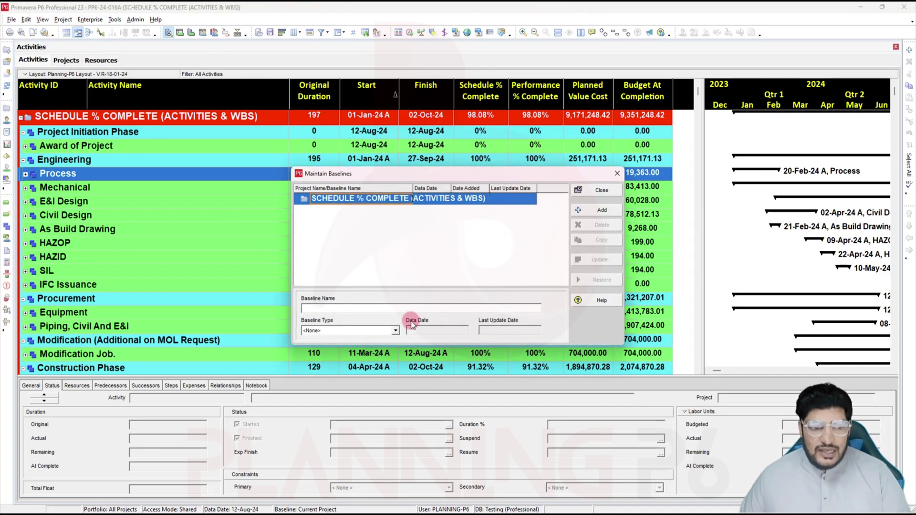
{"action": "left_click", "coordinate": [596, 215]}
{"action": "left_click", "coordinate": [444, 268]}
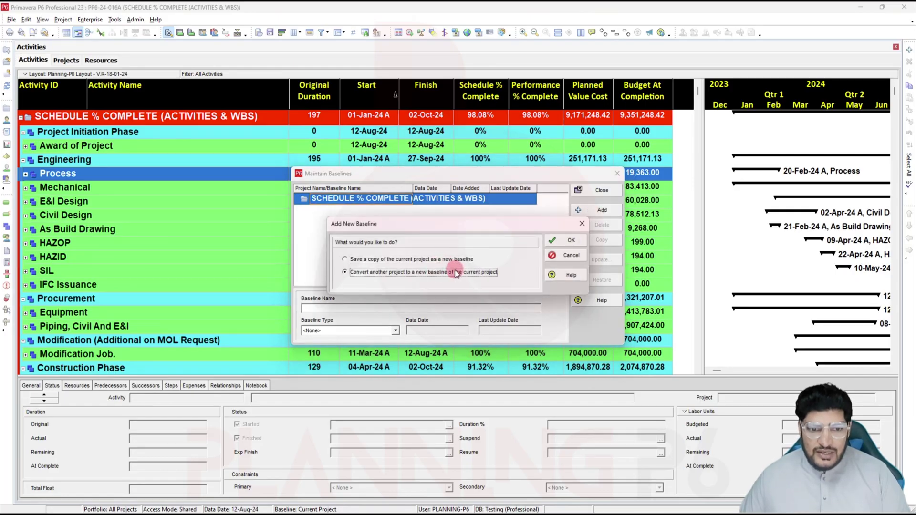
{"action": "left_click", "coordinate": [582, 239]}
{"action": "scroll", "coordinate": [381, 286], "scroll_direction": "down", "scroll_amount": 3}
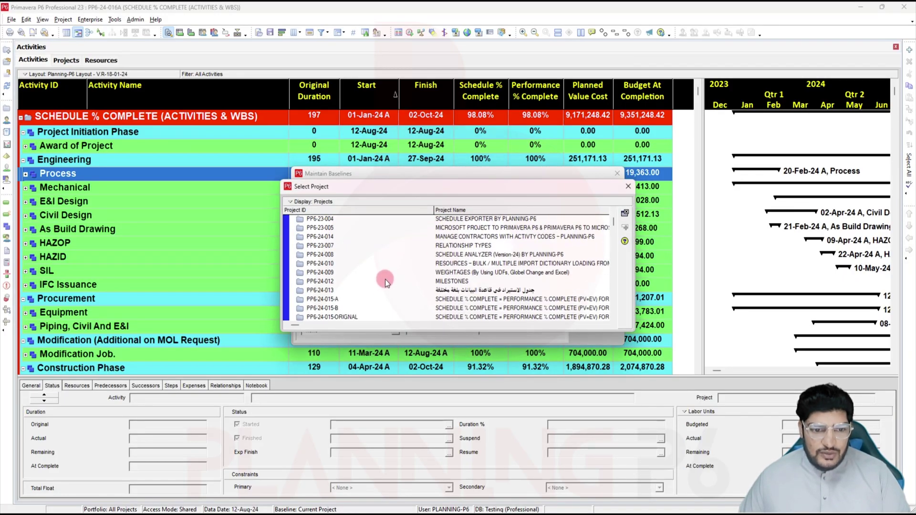
{"action": "left_click", "coordinate": [348, 302]}
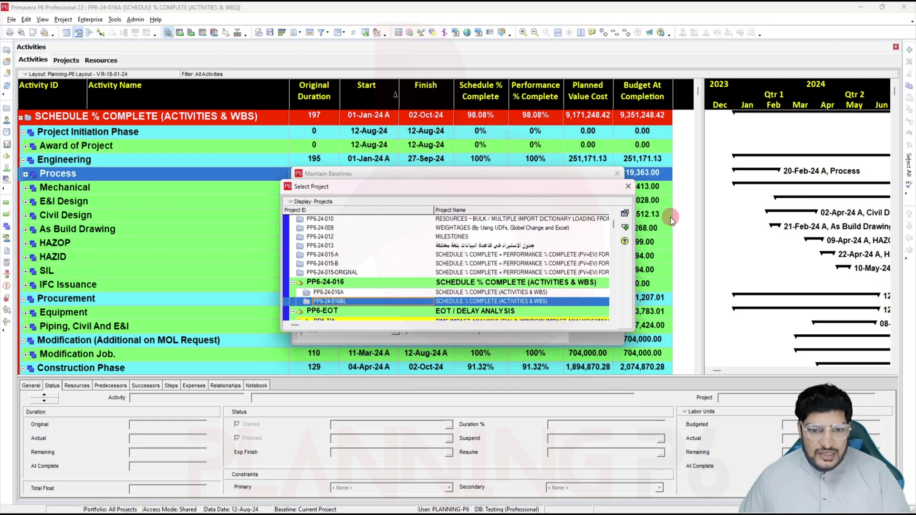
{"action": "left_click", "coordinate": [625, 229]}
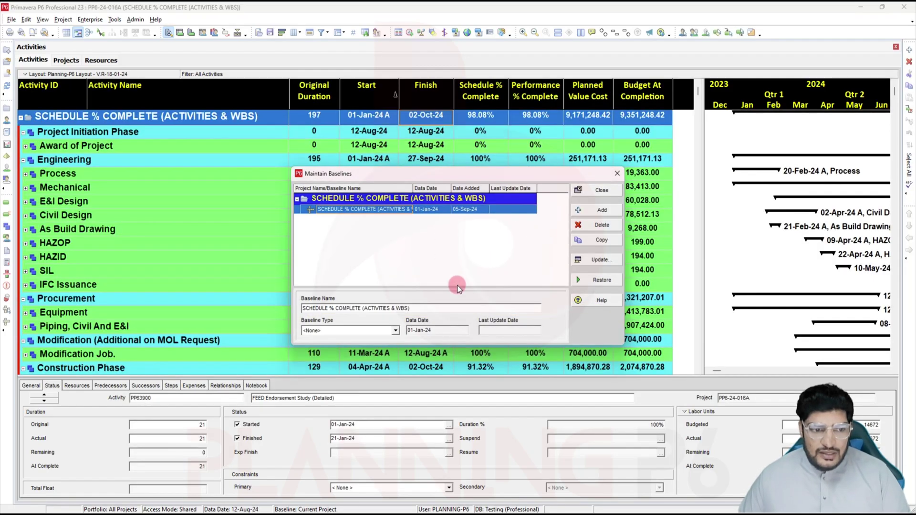
Set the new baseline's type to Initial Planning Baseline and close baseline management.
{"action": "left_click", "coordinate": [361, 330]}
{"action": "left_click", "coordinate": [357, 351]}
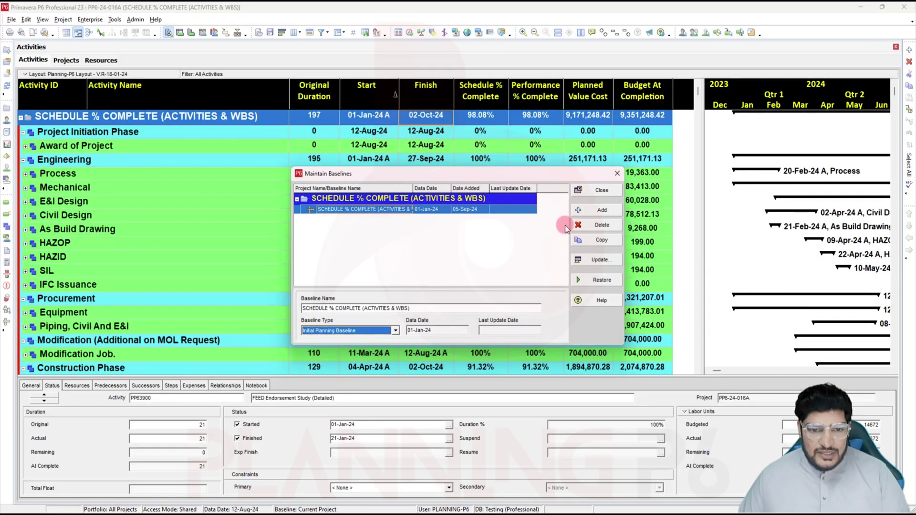
{"action": "left_click", "coordinate": [602, 191]}
{"action": "left_click", "coordinate": [63, 19]}
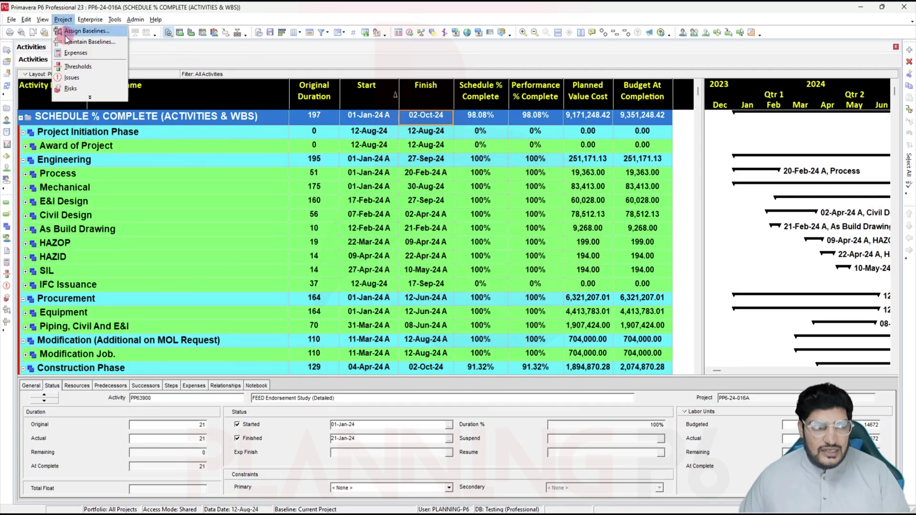
Set project and primary baselines to SCHEDULE % COMPLETE (ACTIVITIES & WBS), then view Resources.
{"action": "left_click", "coordinate": [75, 32]}
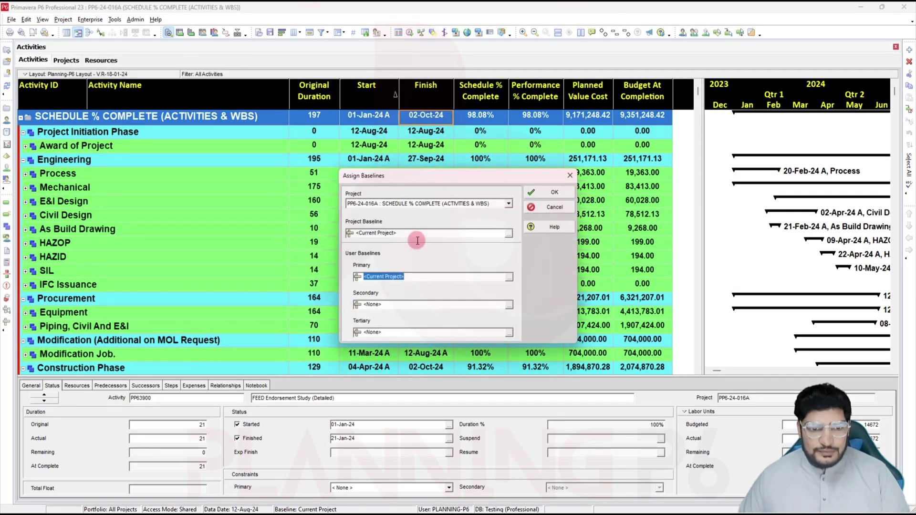
{"action": "left_click", "coordinate": [509, 233]}
{"action": "left_click", "coordinate": [511, 233]}
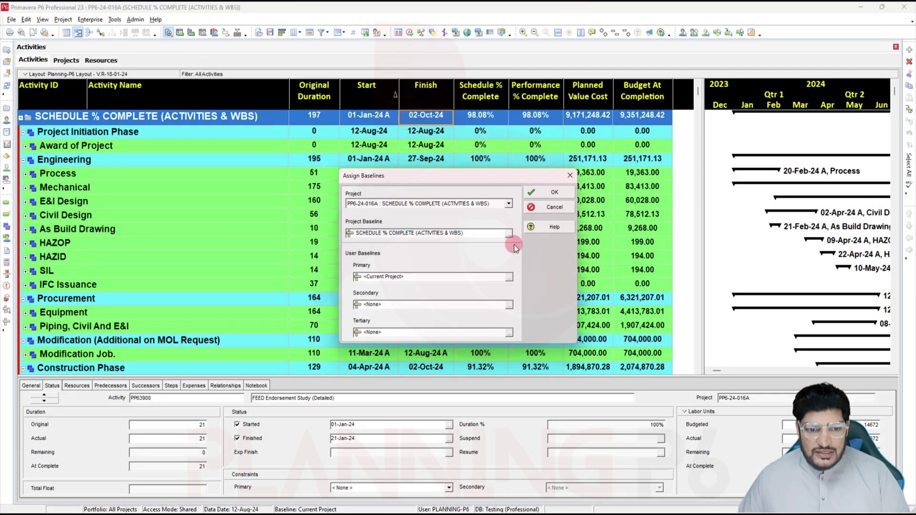
{"action": "left_click", "coordinate": [512, 277]}
{"action": "left_click", "coordinate": [506, 232]}
{"action": "left_click", "coordinate": [522, 199]}
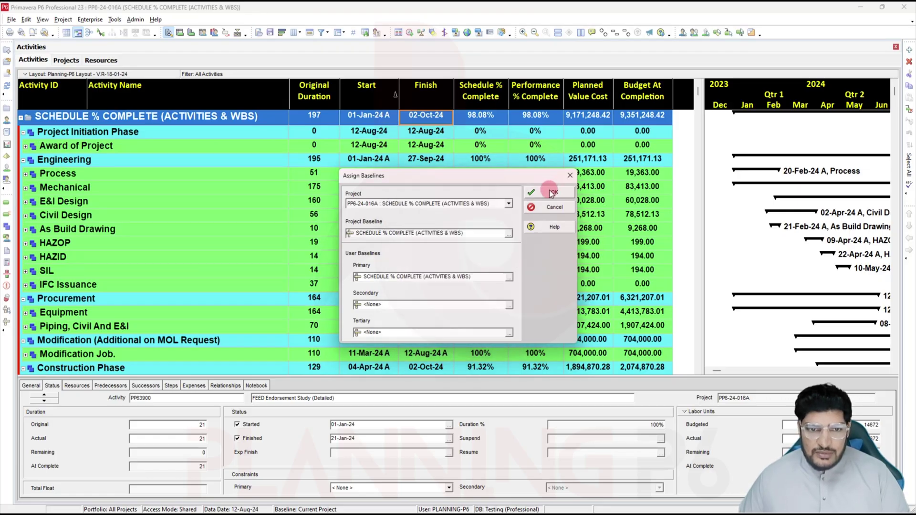
{"action": "left_click", "coordinate": [545, 193]}
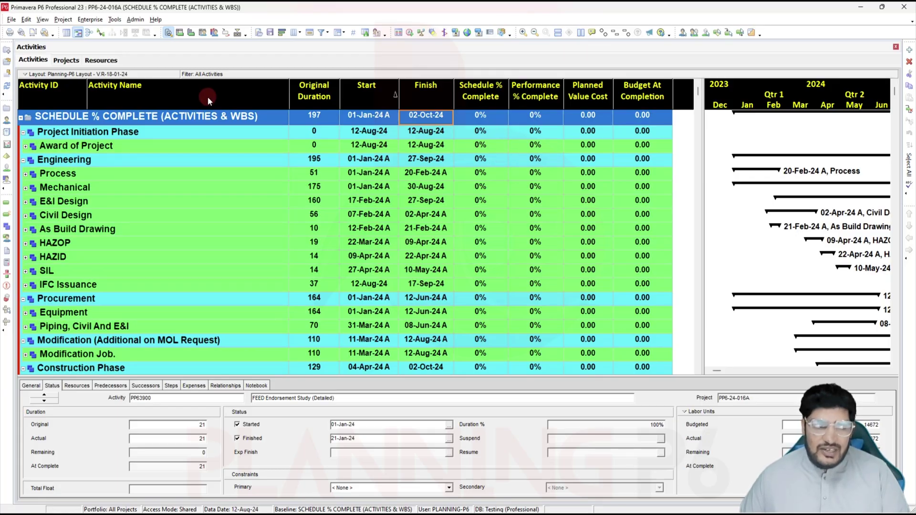
{"action": "left_click", "coordinate": [117, 62]}
{"action": "left_click", "coordinate": [652, 120]}
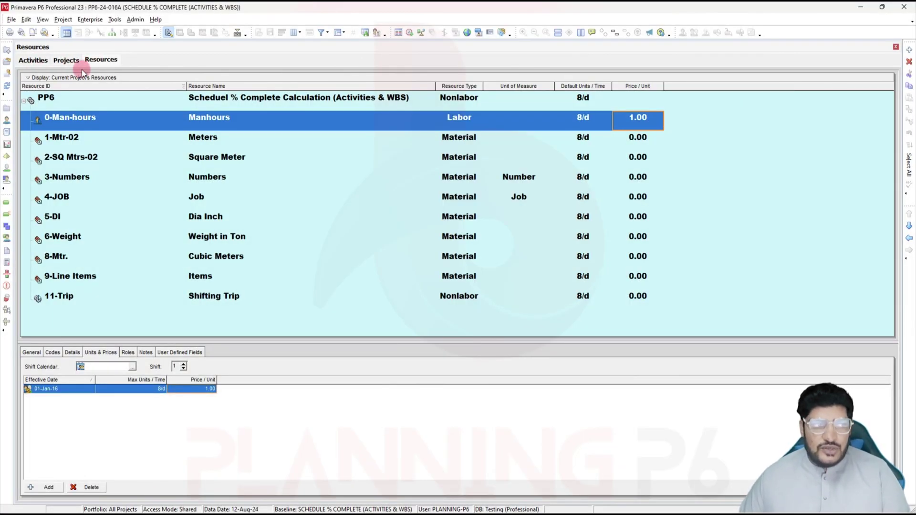
From Activities, switch both primary and project baselines back to <Current Project>.
{"action": "left_click", "coordinate": [41, 64]}
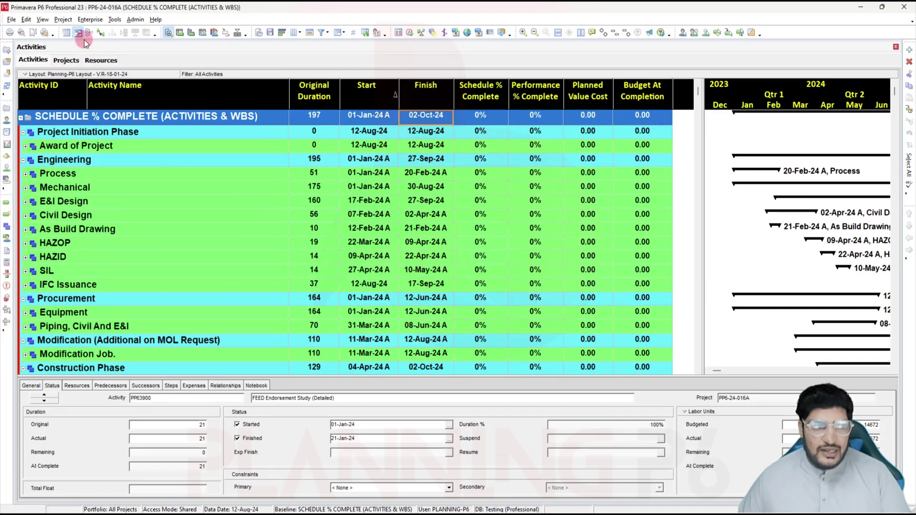
{"action": "left_click", "coordinate": [64, 20]}
{"action": "left_click", "coordinate": [79, 31]}
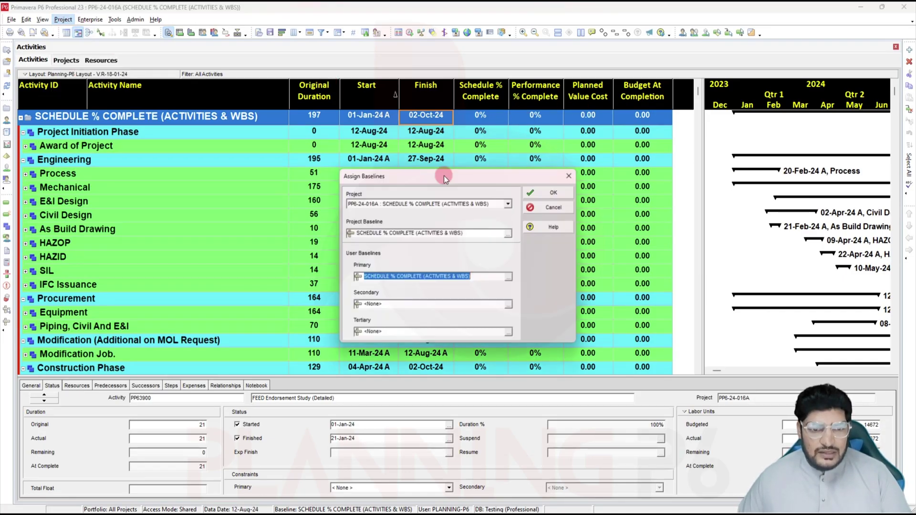
{"action": "left_click", "coordinate": [509, 277]}
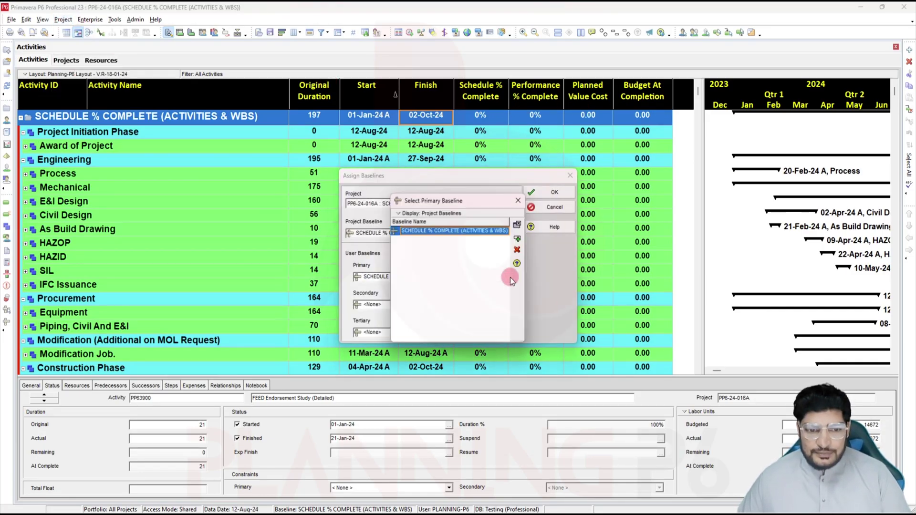
{"action": "left_click", "coordinate": [511, 243]}
{"action": "left_click", "coordinate": [509, 233]}
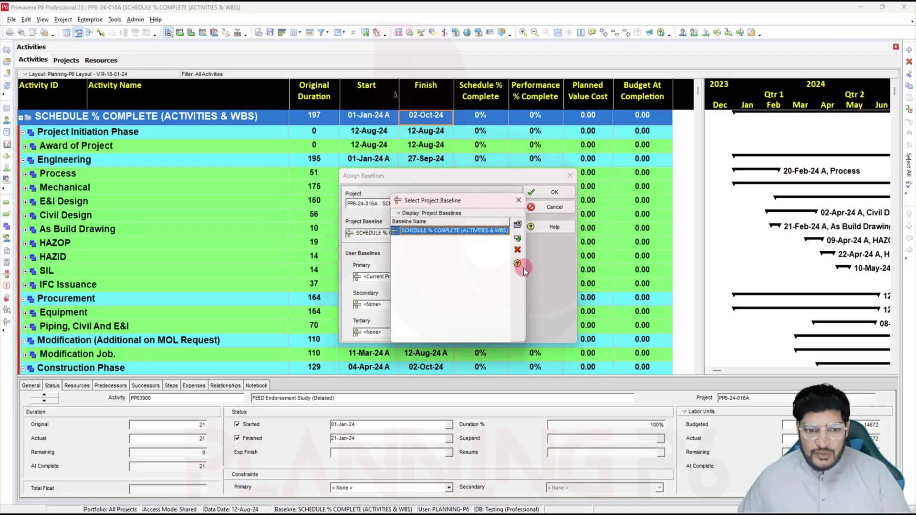
{"action": "left_click", "coordinate": [514, 243]}
{"action": "left_click", "coordinate": [555, 194]}
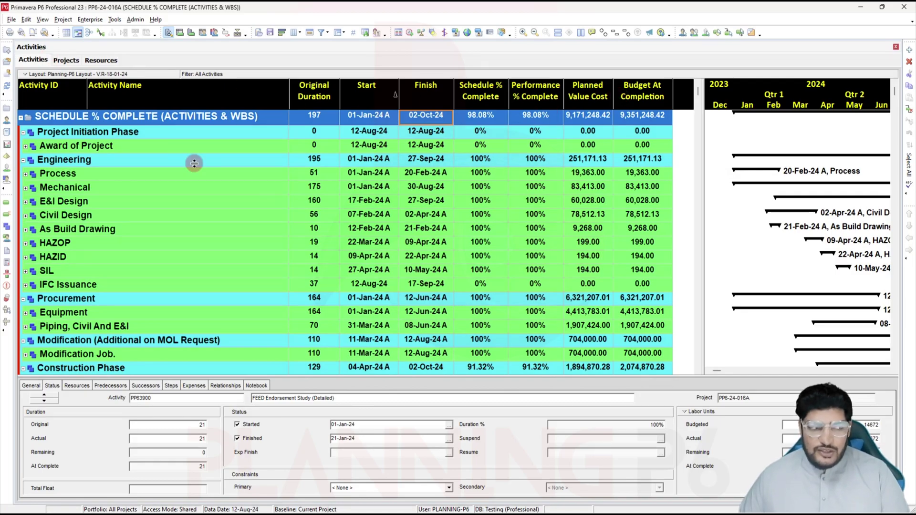
Restore the SCHEDULE % COMPLETE baseline from Maintain Baselines, creating project PP6-24-016BL.
{"action": "left_click", "coordinate": [64, 61]}
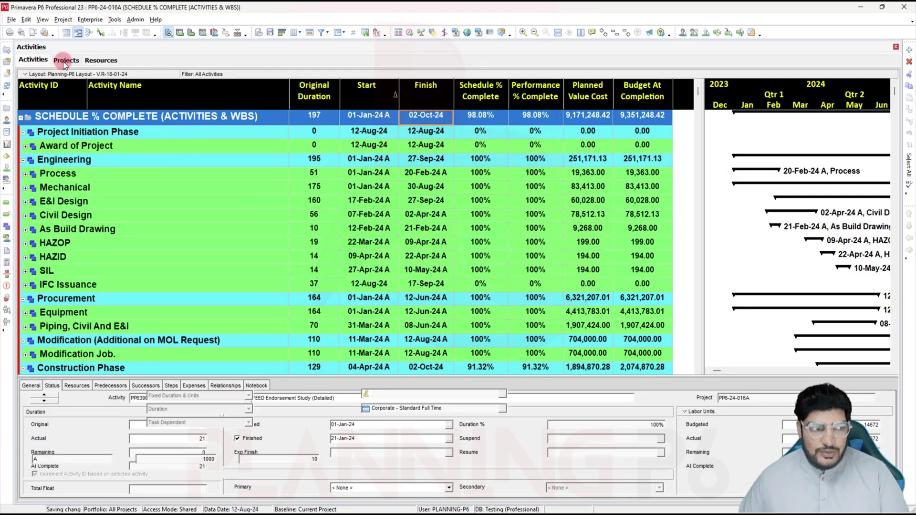
{"action": "left_click", "coordinate": [71, 19]}
{"action": "left_click", "coordinate": [79, 43]}
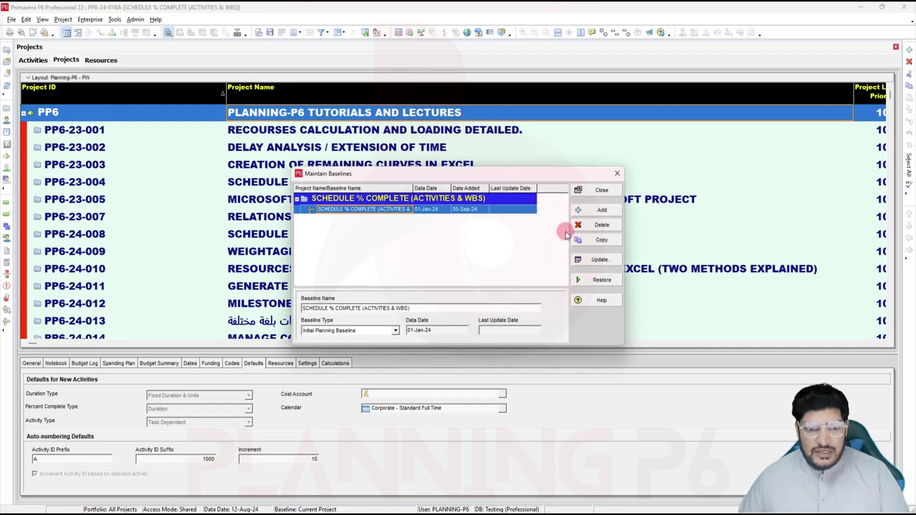
{"action": "left_click", "coordinate": [591, 279]}
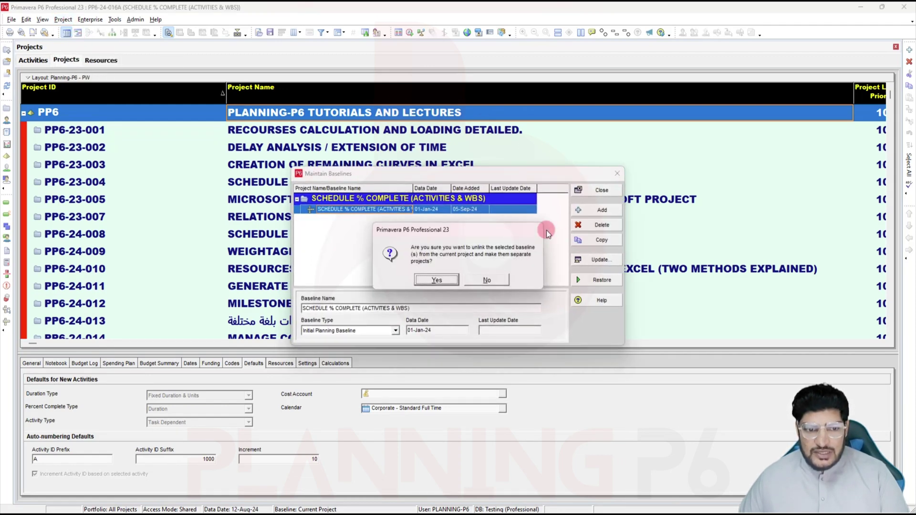
{"action": "left_click", "coordinate": [451, 285]}
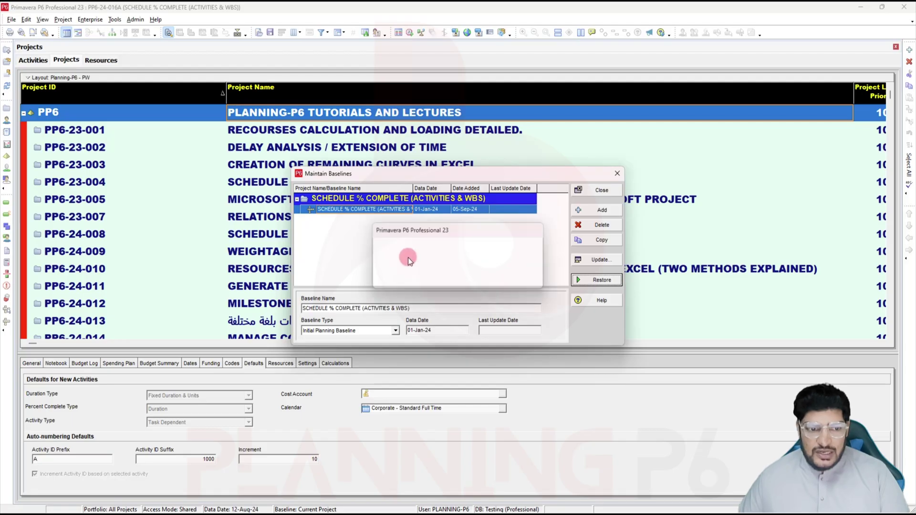
{"action": "left_click", "coordinate": [601, 190]}
{"action": "scroll", "coordinate": [239, 241], "scroll_direction": "down", "scroll_amount": 4}
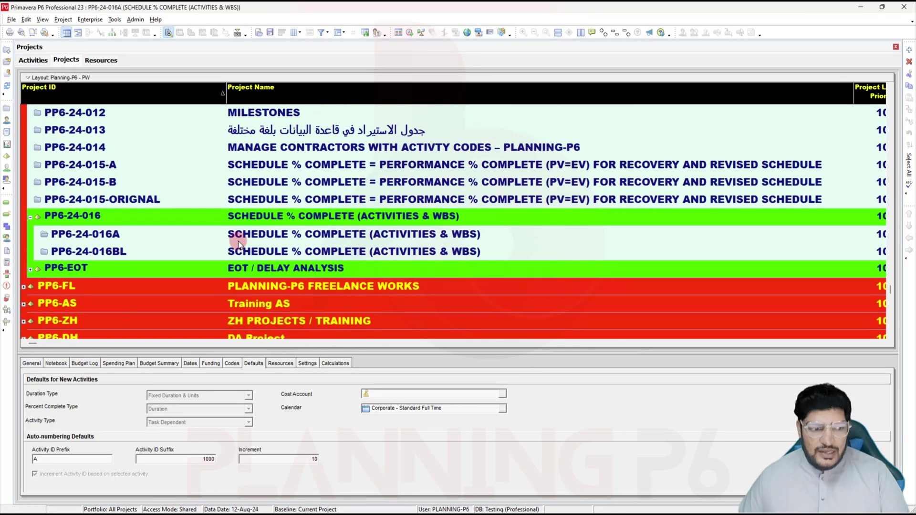
Open PP6-24-016BL and view its resources, with Manhours priced at 1.00 per unit.
{"action": "left_click", "coordinate": [158, 250]}
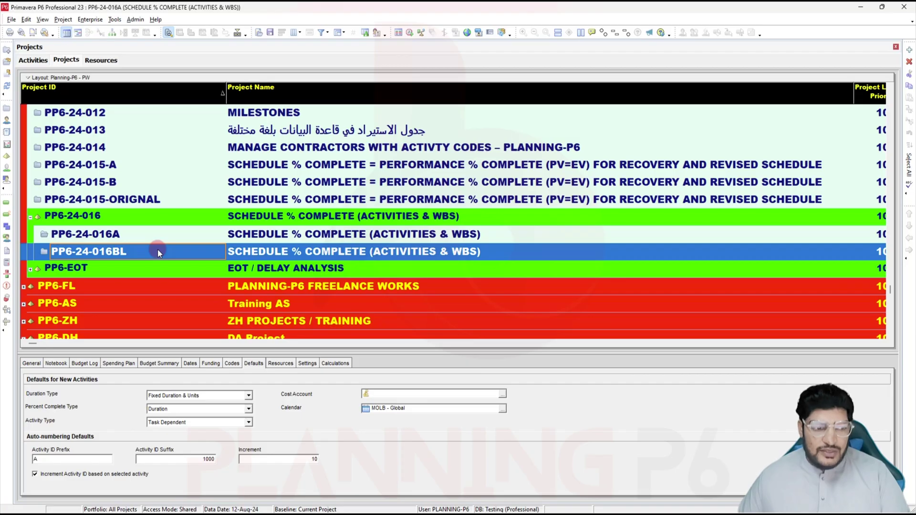
{"action": "right_click", "coordinate": [229, 253]}
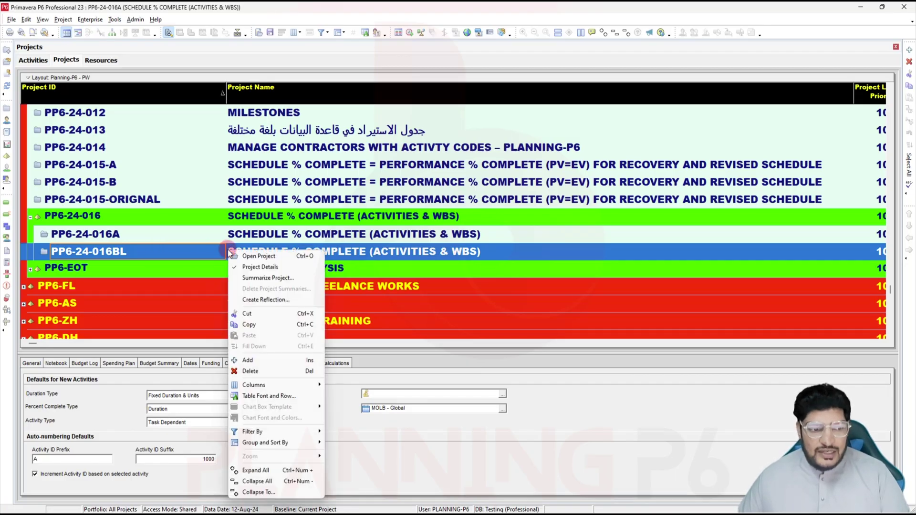
{"action": "left_click", "coordinate": [242, 255]}
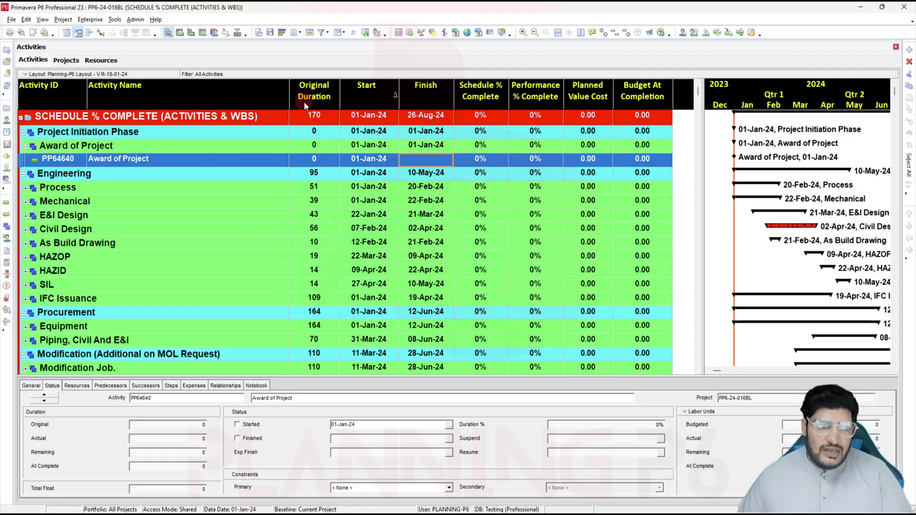
{"action": "left_click", "coordinate": [102, 60]}
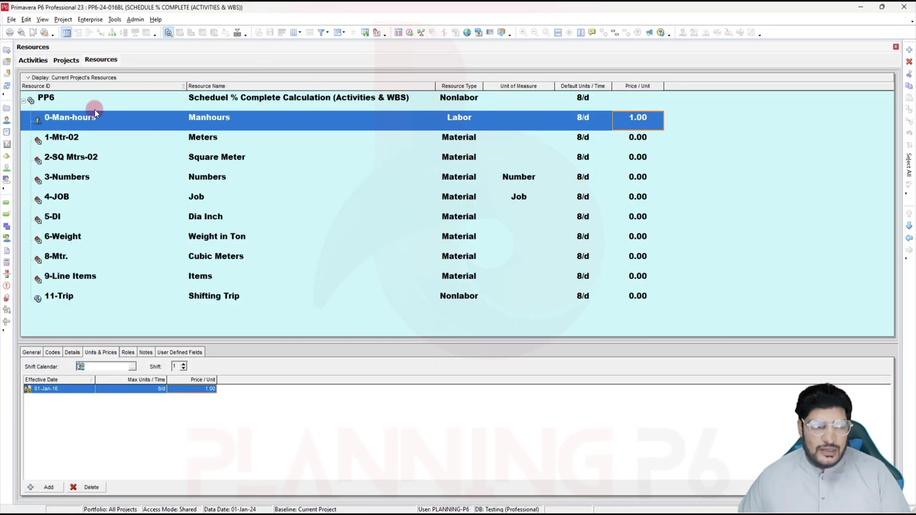
Recalculate assignment costs for PP6-24-016BL's resources from the Tools menu.
{"action": "left_click", "coordinate": [32, 61]}
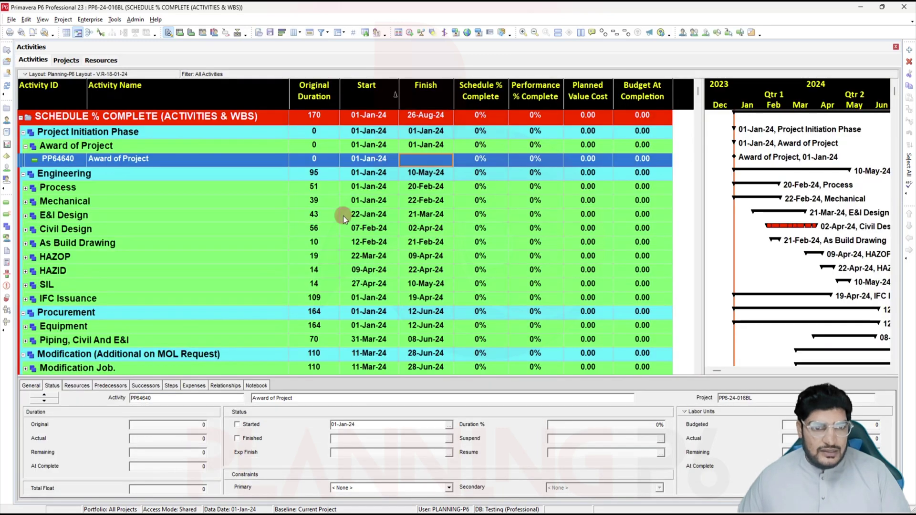
{"action": "left_click", "coordinate": [114, 61]}
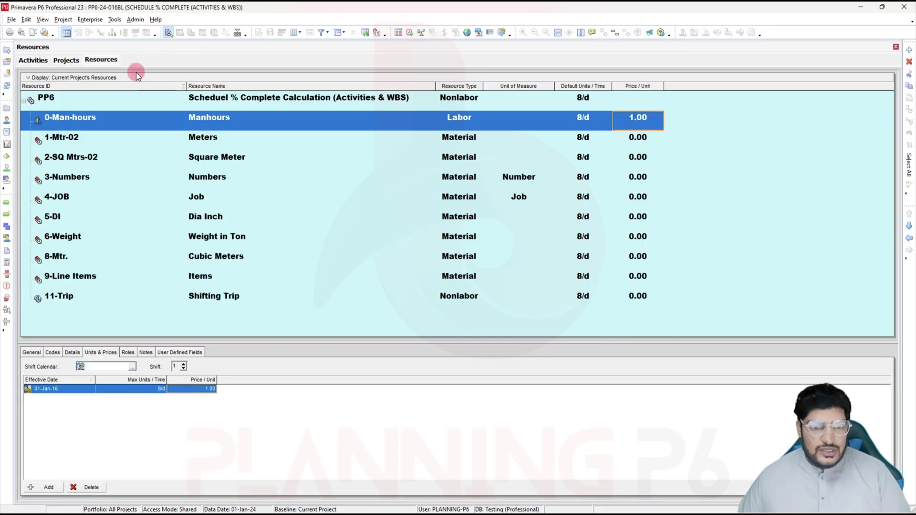
{"action": "left_click", "coordinate": [114, 19]}
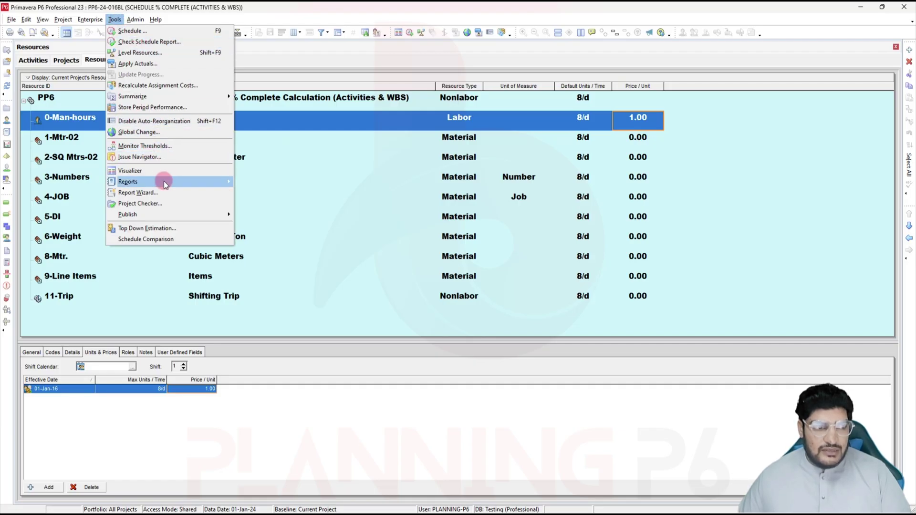
{"action": "left_click", "coordinate": [173, 91]}
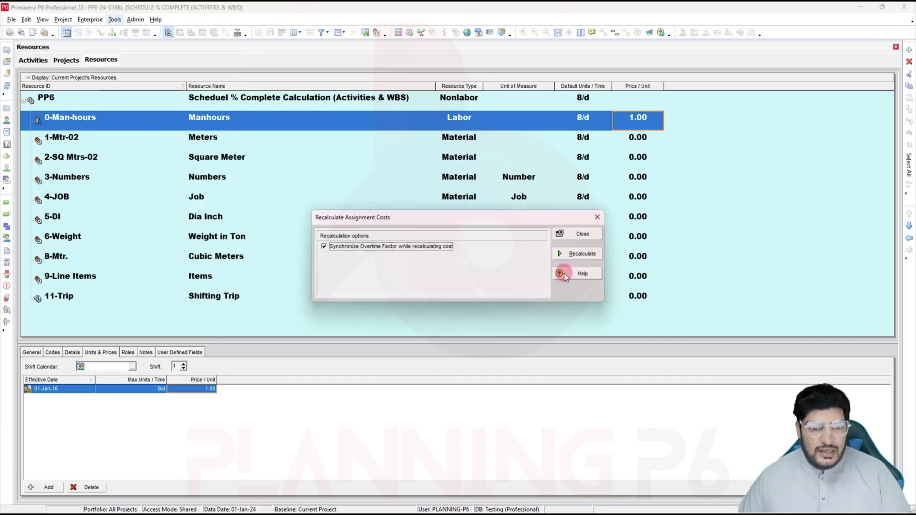
{"action": "left_click", "coordinate": [565, 254]}
{"action": "left_click", "coordinate": [462, 276]}
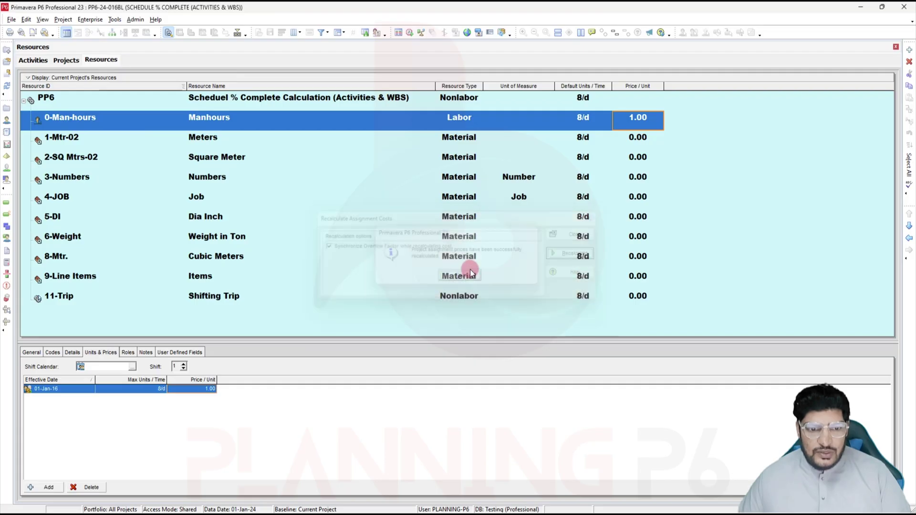
Review the Engineering, Procurement and Modification budgets, totalling 9,351,248.42 Budget at Completion.
{"action": "left_click", "coordinate": [33, 62]}
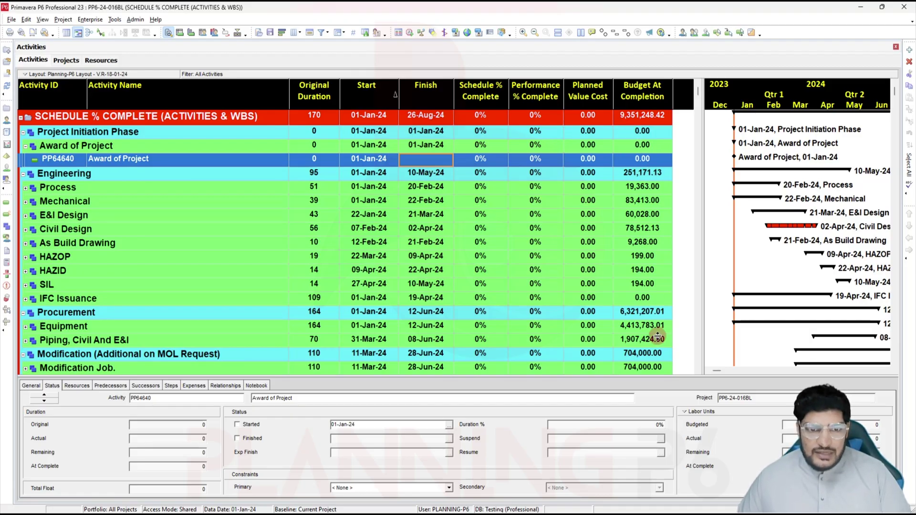
{"action": "left_click", "coordinate": [643, 173]}
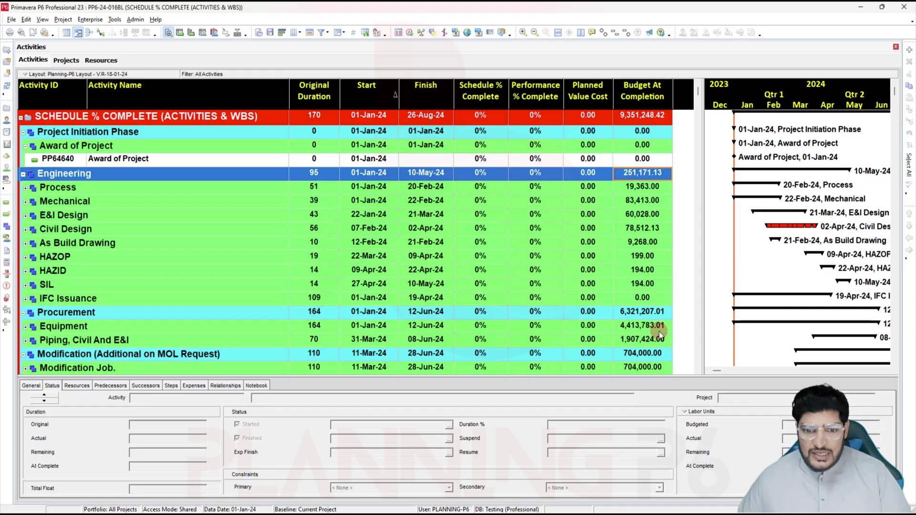
{"action": "left_click", "coordinate": [644, 313]}
{"action": "left_click", "coordinate": [651, 354]}
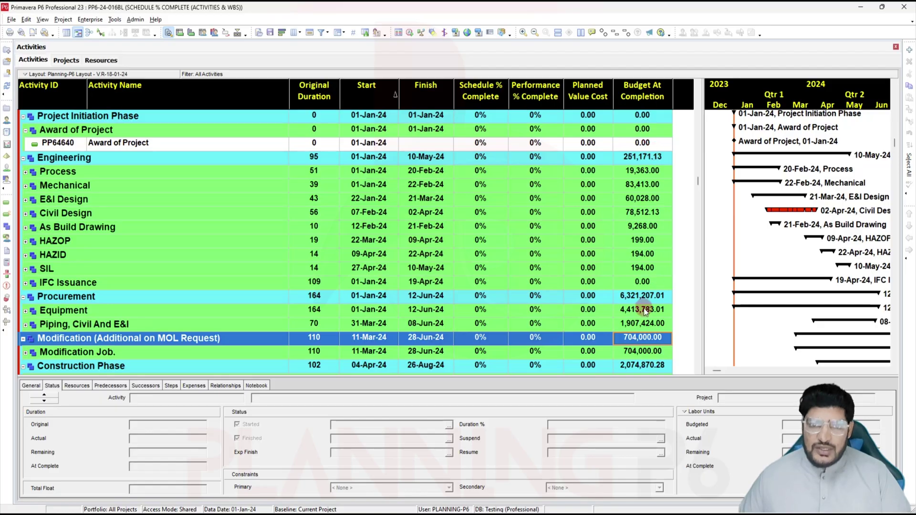
{"action": "scroll", "coordinate": [646, 312], "scroll_direction": "up", "scroll_amount": 1}
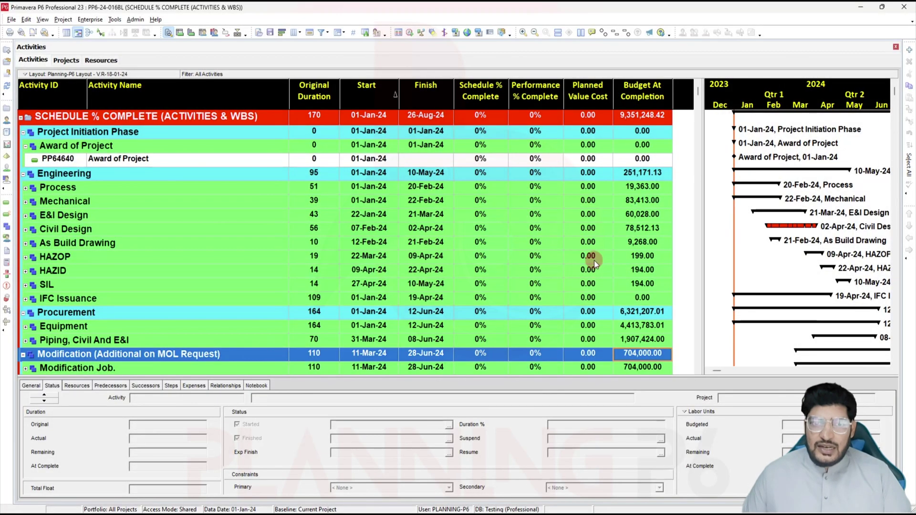
{"action": "left_click", "coordinate": [35, 62]}
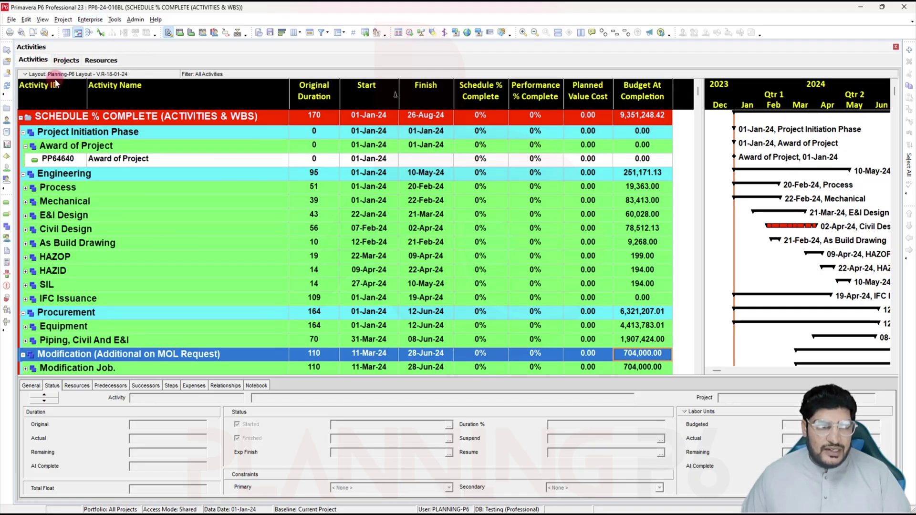
Reopen the original project PP6-24-016A from the projects list.
{"action": "left_click", "coordinate": [66, 60]}
{"action": "scroll", "coordinate": [244, 306], "scroll_direction": "down", "scroll_amount": 3}
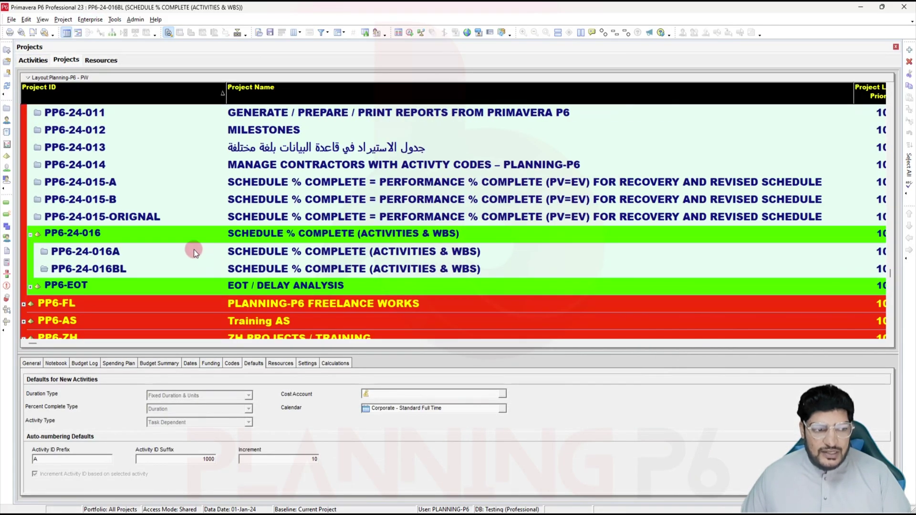
{"action": "right_click", "coordinate": [194, 250]}
{"action": "left_click", "coordinate": [211, 253]}
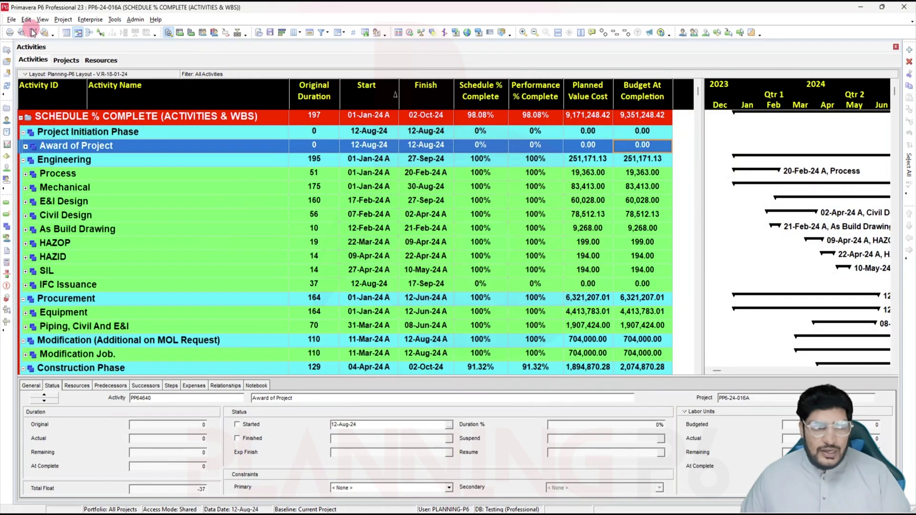
Add a baseline by converting project PP6-24-016BL into a baseline of PP6-24-016A.
{"action": "left_click", "coordinate": [63, 20]}
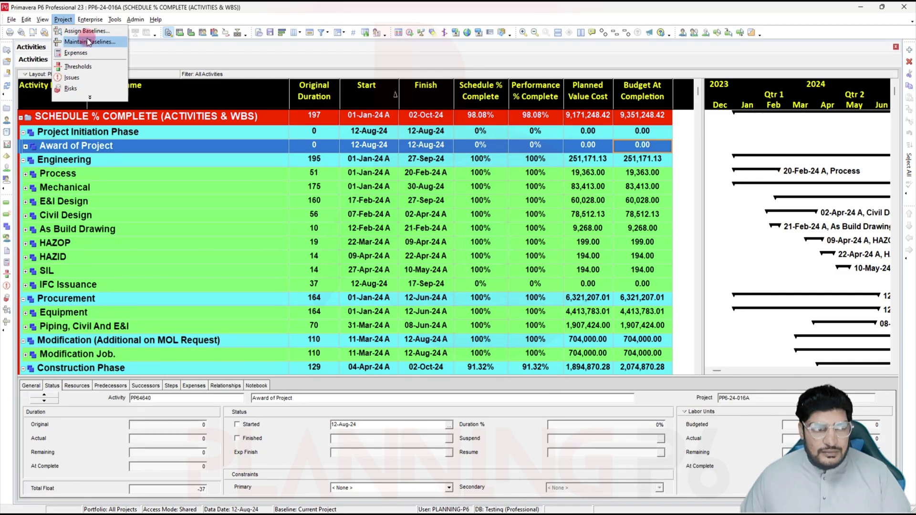
{"action": "left_click", "coordinate": [88, 42]}
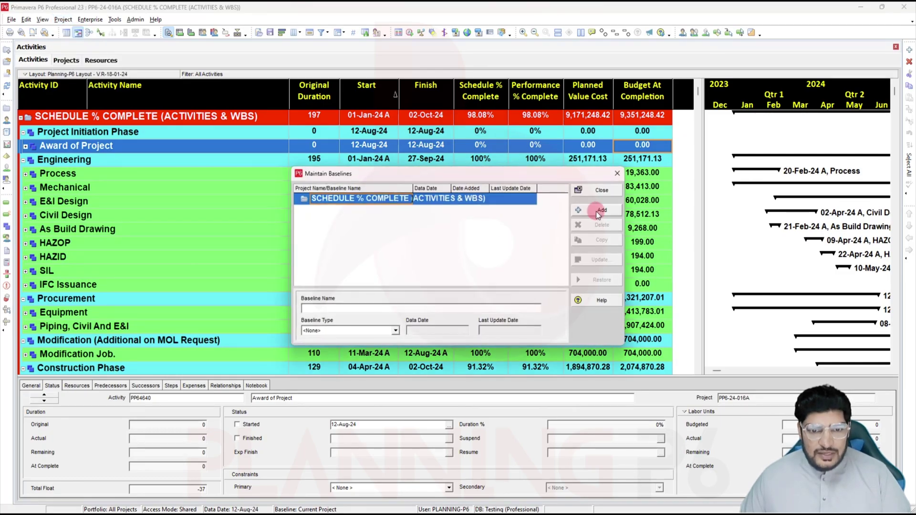
{"action": "left_click", "coordinate": [597, 211]}
{"action": "left_click", "coordinate": [457, 275]}
{"action": "left_click", "coordinate": [579, 235]}
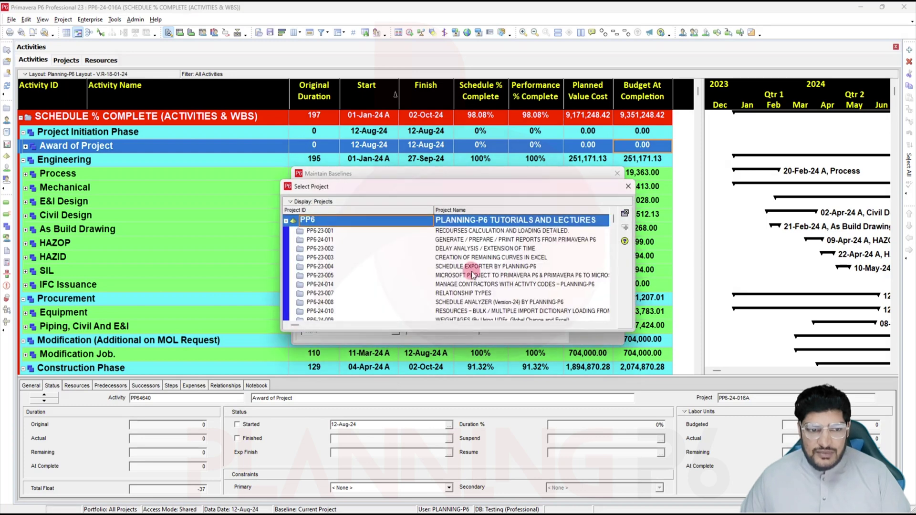
{"action": "scroll", "coordinate": [392, 288], "scroll_direction": "down", "scroll_amount": 10}
{"action": "left_click", "coordinate": [394, 284]}
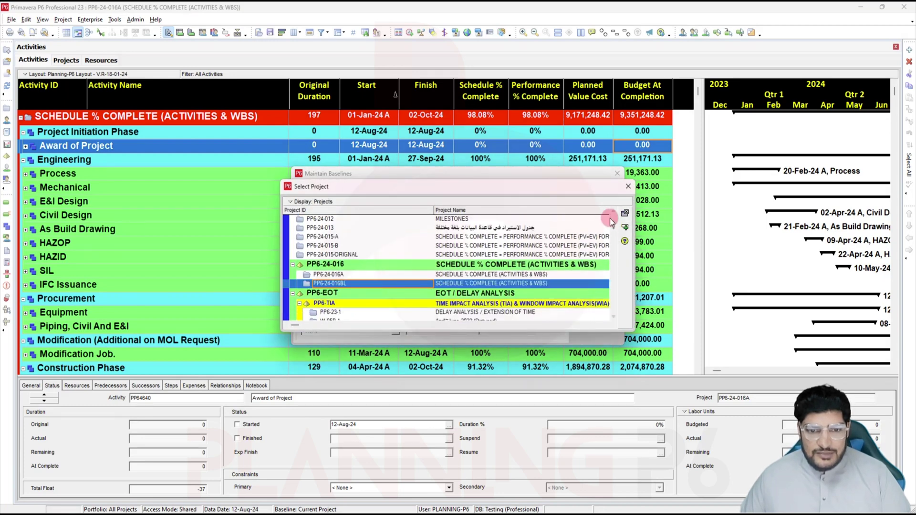
{"action": "left_click", "coordinate": [626, 228]}
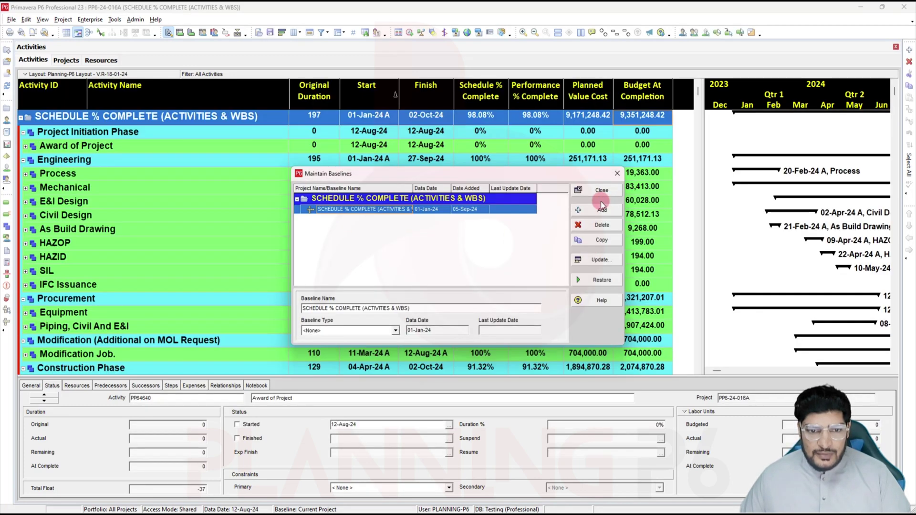
Set the new baseline's type to Initial Planning Baseline.
{"action": "left_click", "coordinate": [371, 336]}
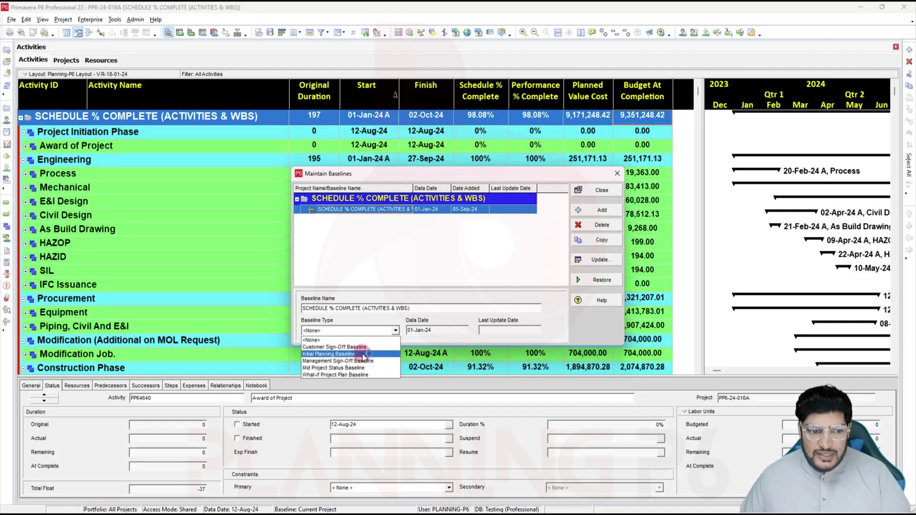
{"action": "left_click", "coordinate": [356, 349]}
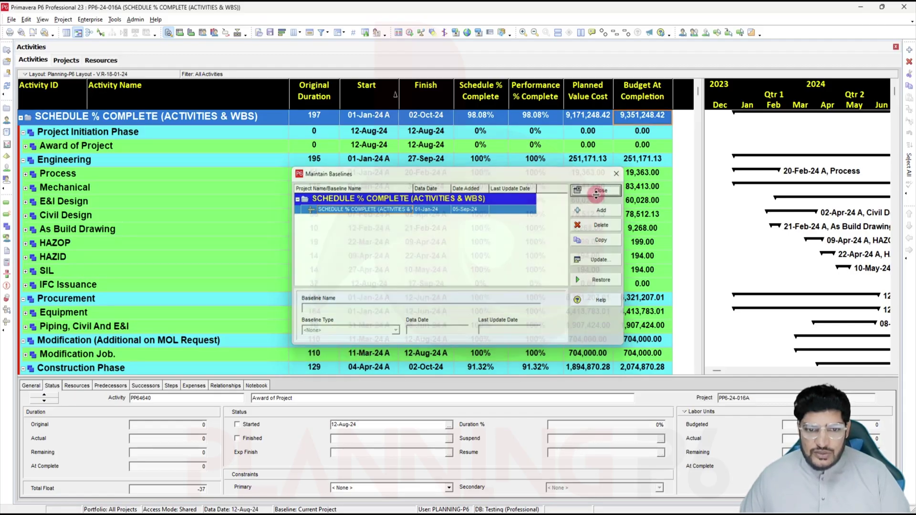
{"action": "left_click", "coordinate": [600, 190]}
{"action": "left_click", "coordinate": [64, 19]}
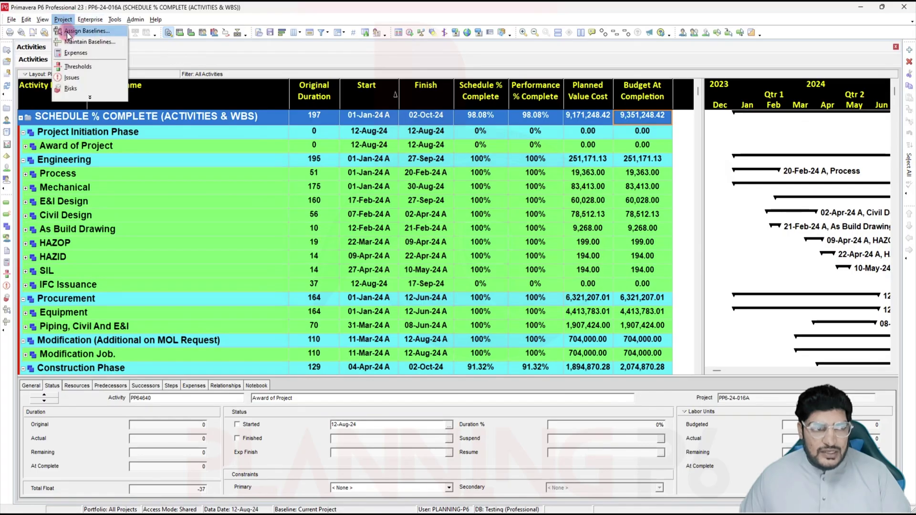
Assign SCHEDULE % COMPLETE (ACTIVITIES & WBS) as both Project Baseline and Primary User Baseline.
{"action": "left_click", "coordinate": [67, 37]}
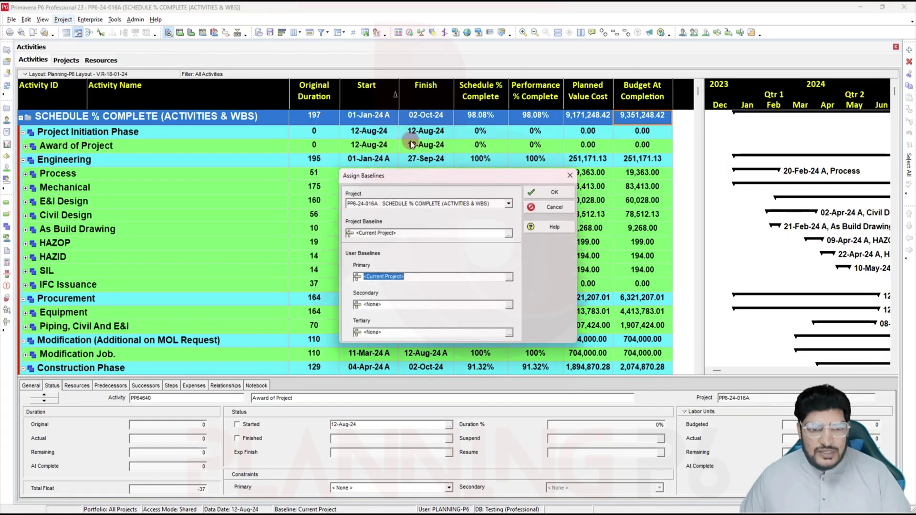
{"action": "left_click", "coordinate": [507, 234]}
{"action": "left_click", "coordinate": [518, 241]}
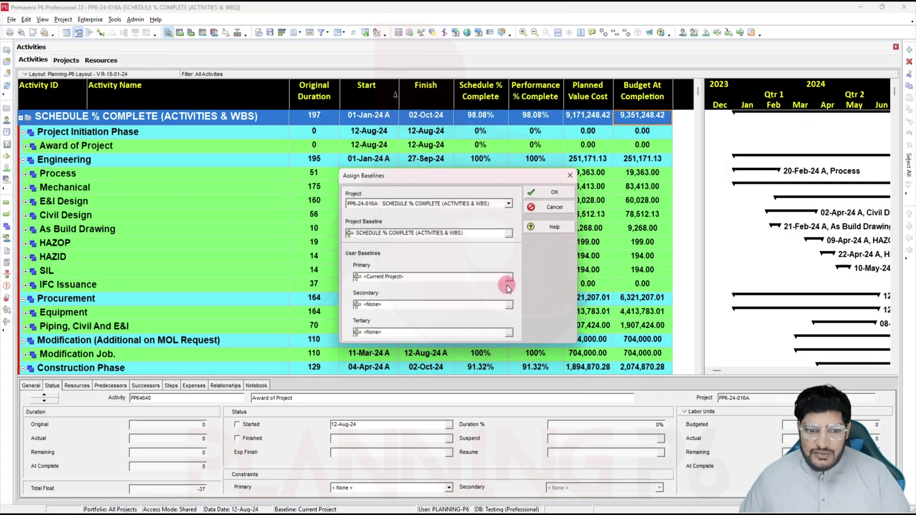
{"action": "left_click", "coordinate": [509, 280]}
{"action": "left_click", "coordinate": [517, 240]}
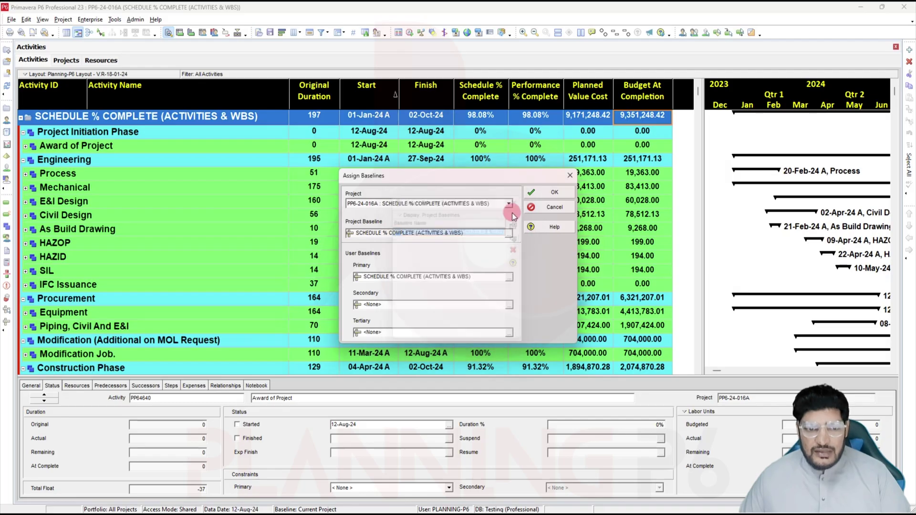
{"action": "left_click", "coordinate": [551, 193]}
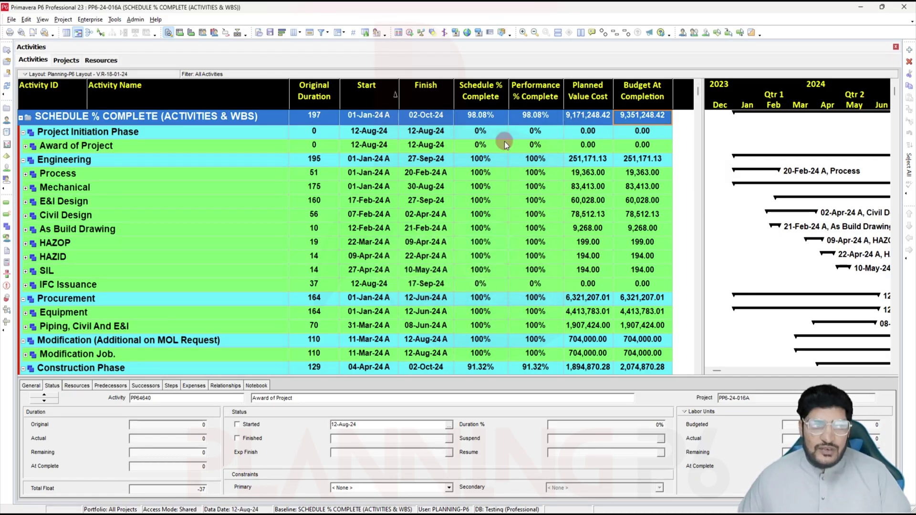
Copy and paste PP6-24-016A into the PP6-24-016 group, accepting the default copy options.
{"action": "left_click", "coordinate": [72, 63]}
{"action": "scroll", "coordinate": [253, 272], "scroll_direction": "down", "scroll_amount": 2}
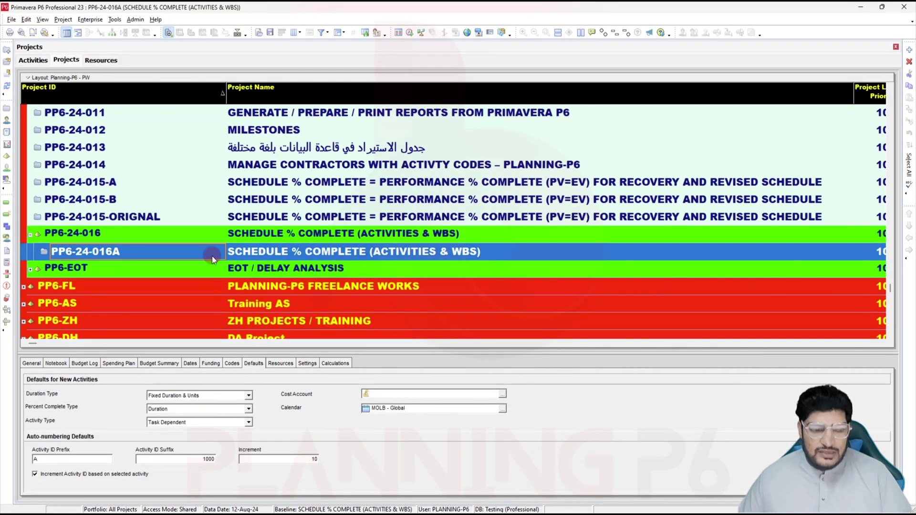
{"action": "left_click", "coordinate": [214, 236]}
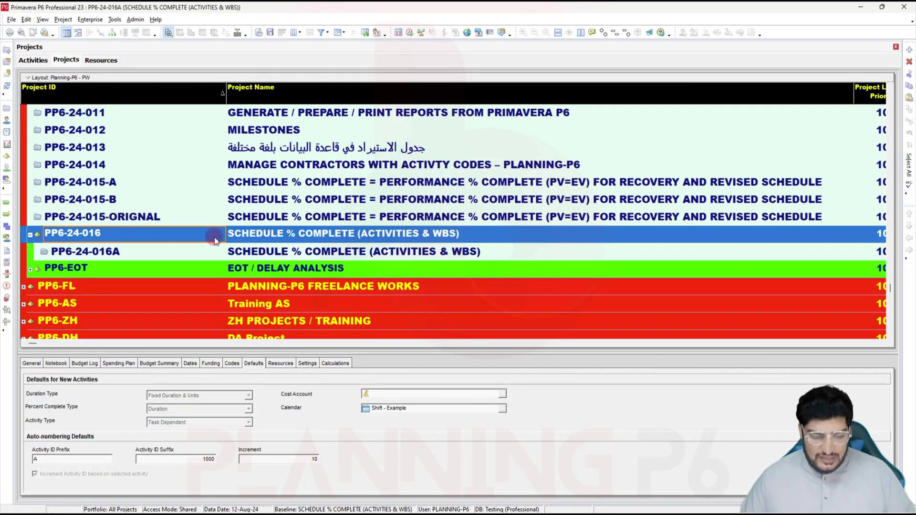
{"action": "key", "text": "ctrl+c"}
{"action": "key", "text": "ctrl+v"}
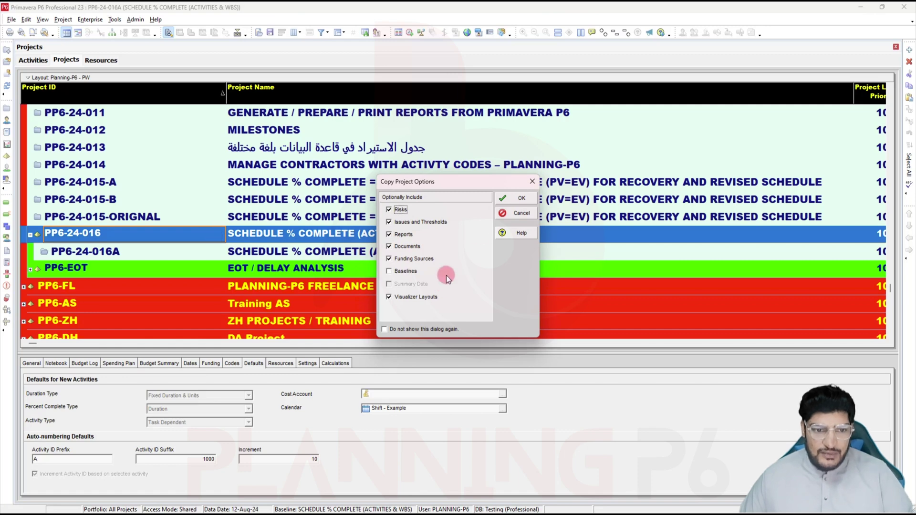
{"action": "left_click", "coordinate": [520, 198]}
{"action": "left_click", "coordinate": [530, 216]}
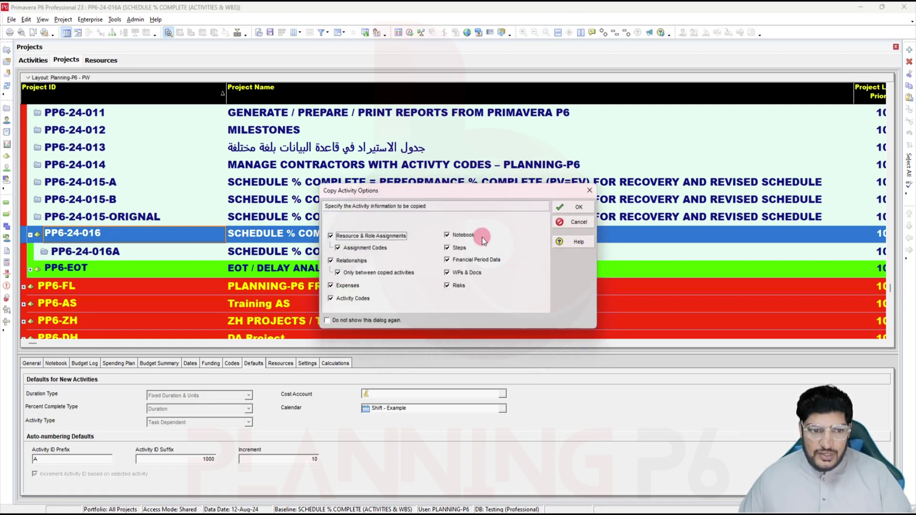
{"action": "left_click", "coordinate": [578, 207]}
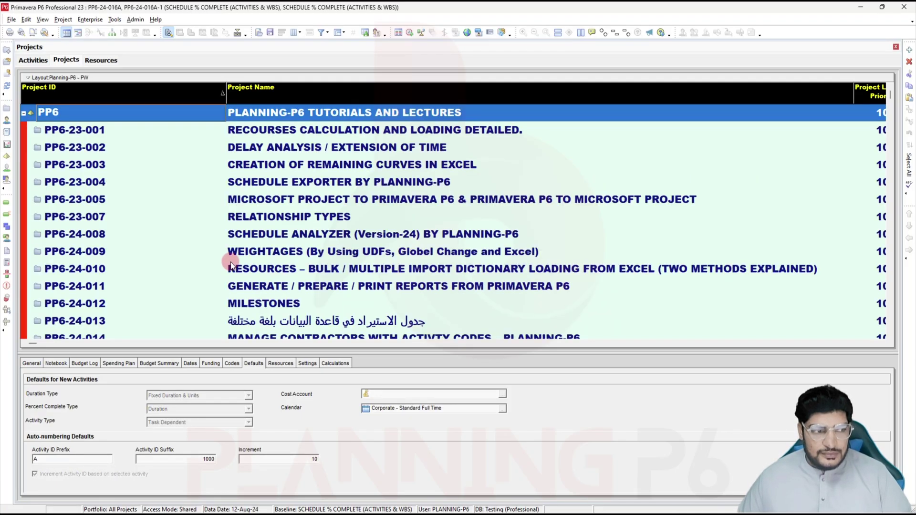
Rename the copy's project ID to PP6-24-016B and open it.
{"action": "scroll", "coordinate": [244, 254], "scroll_direction": "down", "scroll_amount": 5}
{"action": "left_click", "coordinate": [136, 220]}
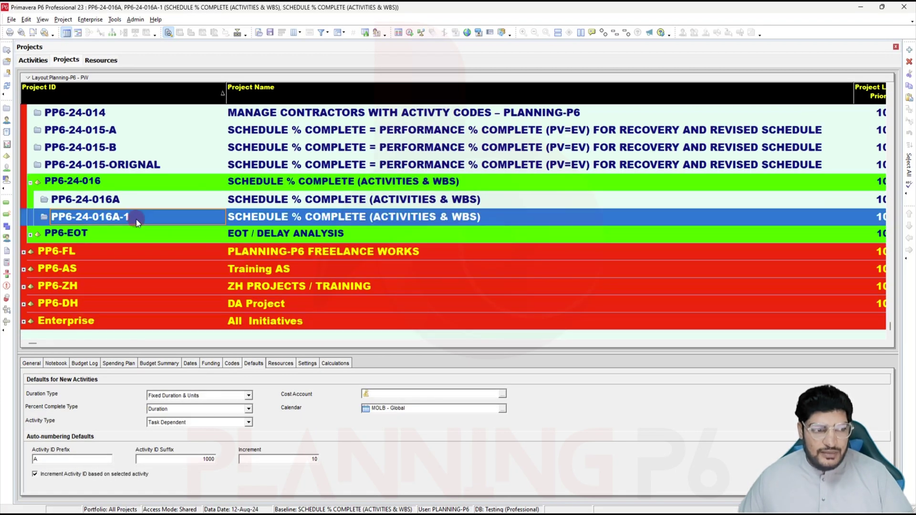
{"action": "left_click", "coordinate": [137, 219]}
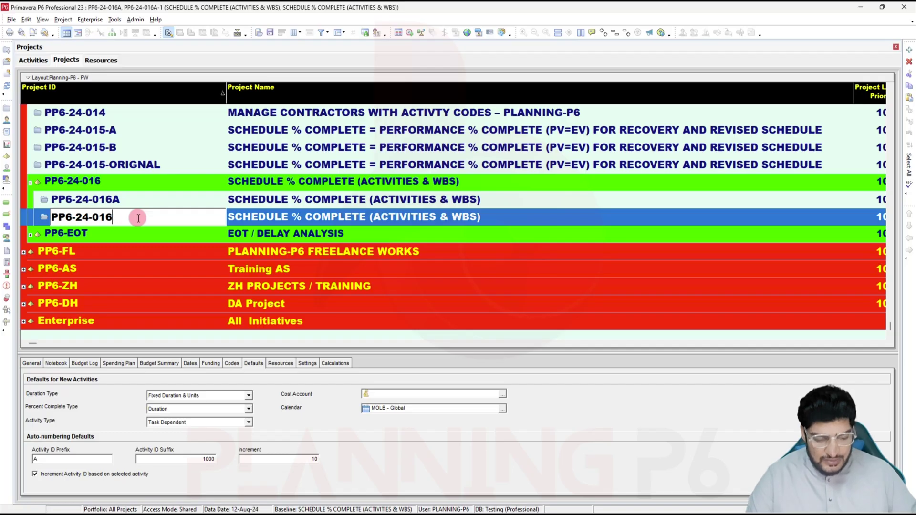
{"action": "key", "text": "Return"}
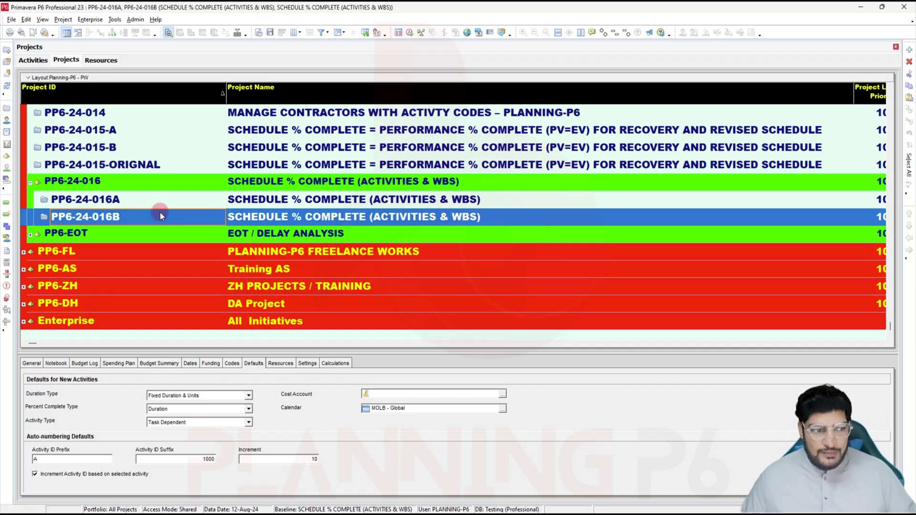
{"action": "left_click", "coordinate": [267, 215]}
{"action": "left_click_drag", "start_coordinate": [274, 217], "coordinate": [228, 217]}
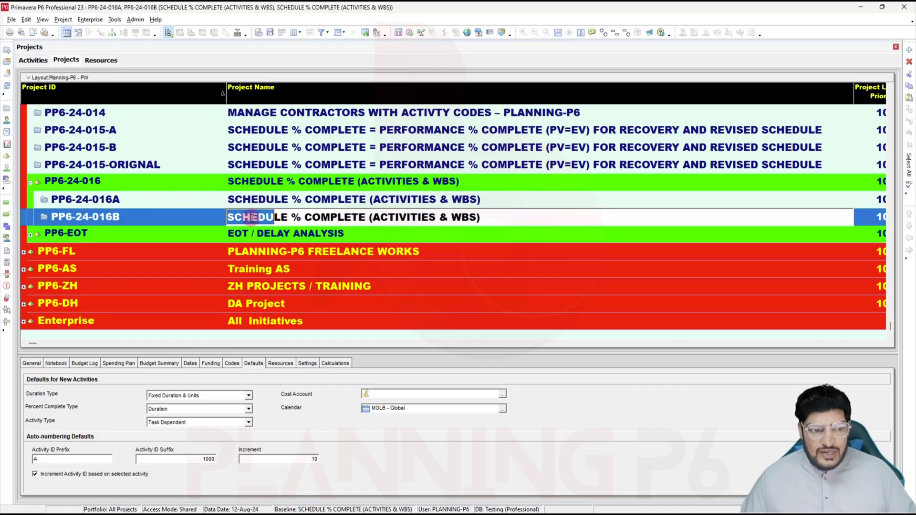
{"action": "right_click", "coordinate": [290, 214]}
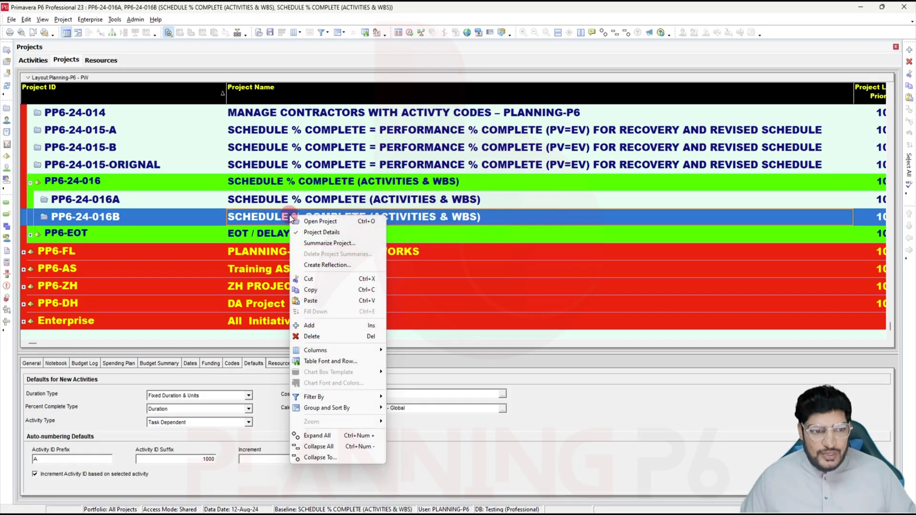
{"action": "left_click", "coordinate": [316, 218]}
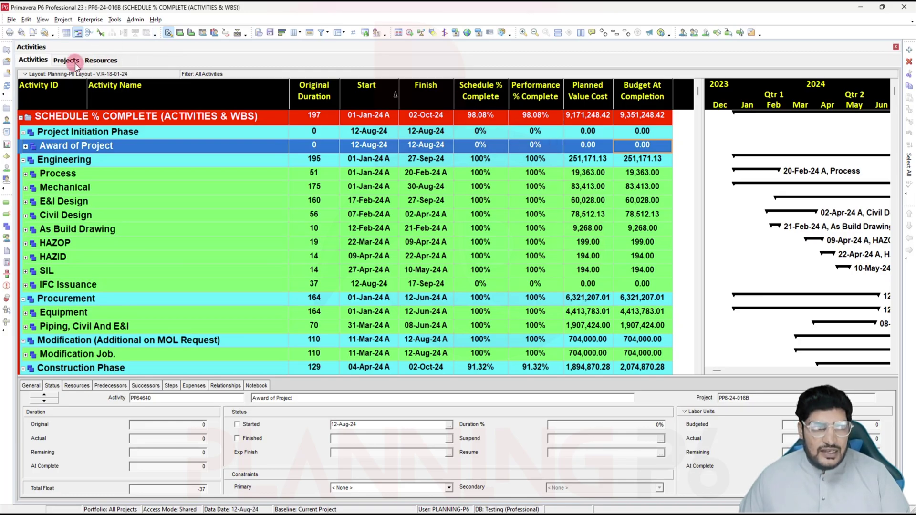
Change the 0-Man-hours resource's Price/Unit from 1.00 to 0.00.
{"action": "left_click", "coordinate": [91, 62]}
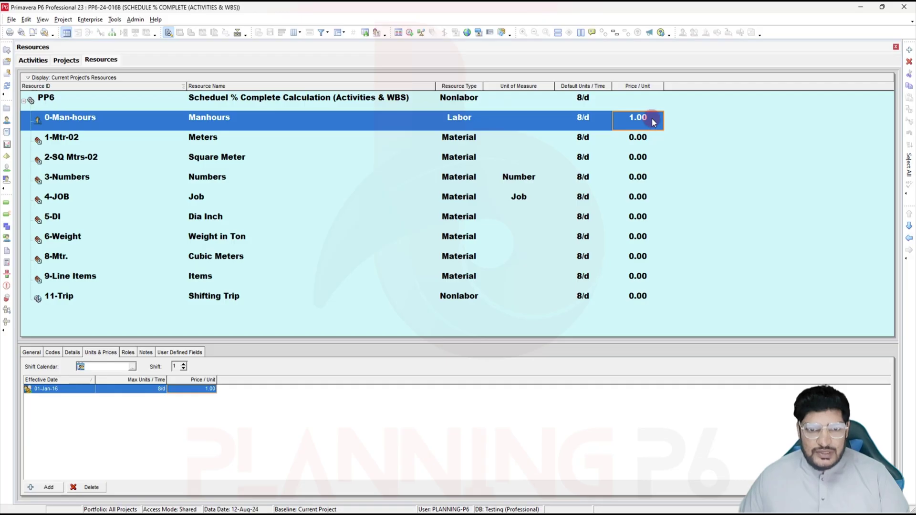
{"action": "left_click", "coordinate": [45, 60]}
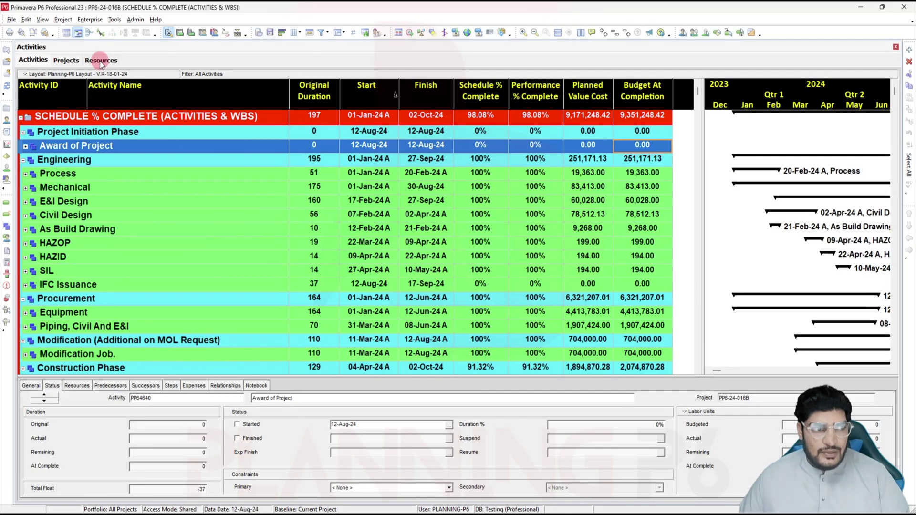
{"action": "left_click", "coordinate": [101, 60]}
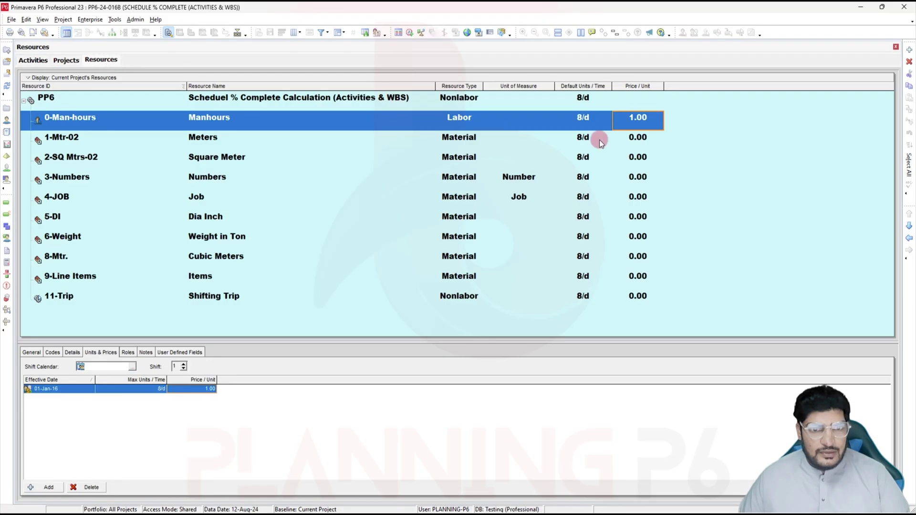
{"action": "left_click", "coordinate": [210, 390]}
{"action": "left_click", "coordinate": [637, 119]}
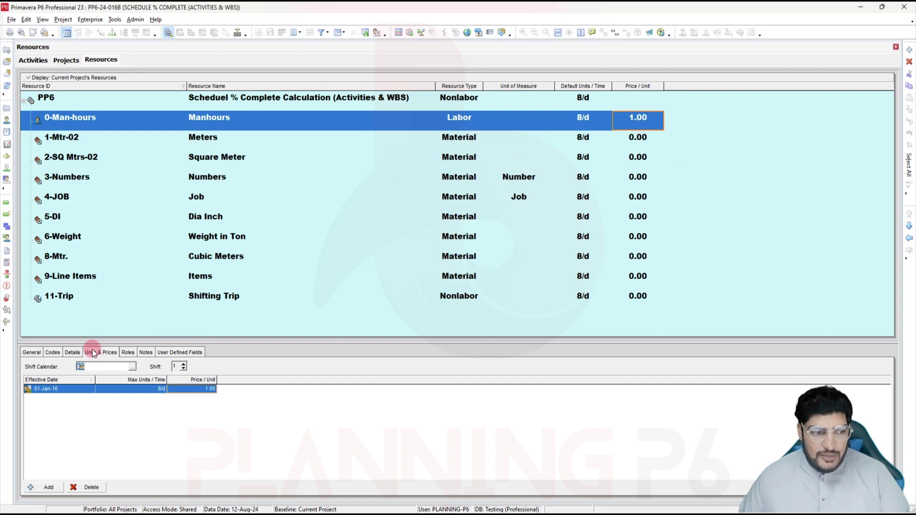
{"action": "left_click", "coordinate": [206, 391]}
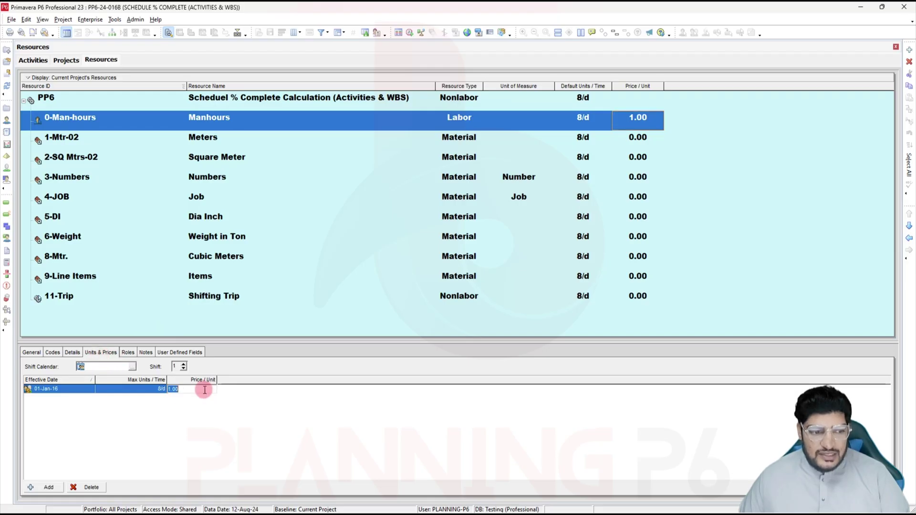
{"action": "left_click", "coordinate": [98, 381]}
{"action": "type", "text": "0"}
{"action": "key", "text": "Return"}
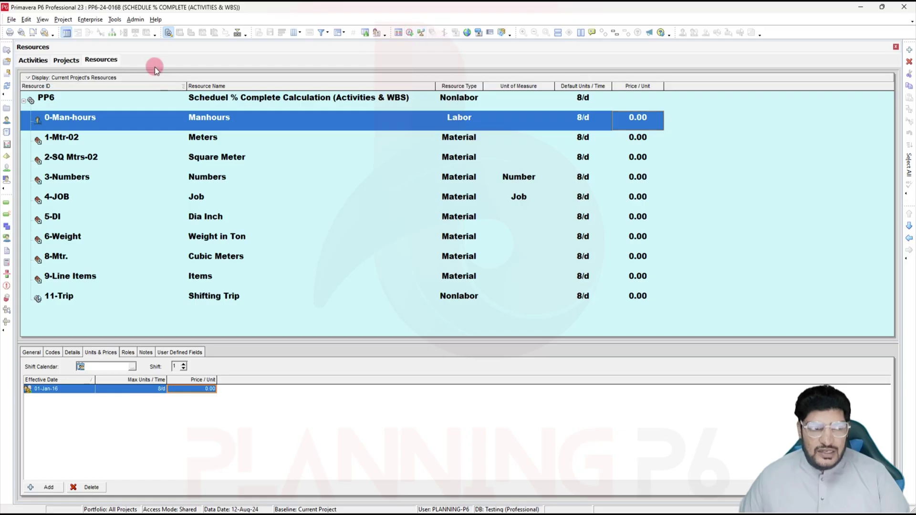
{"action": "left_click", "coordinate": [116, 20]}
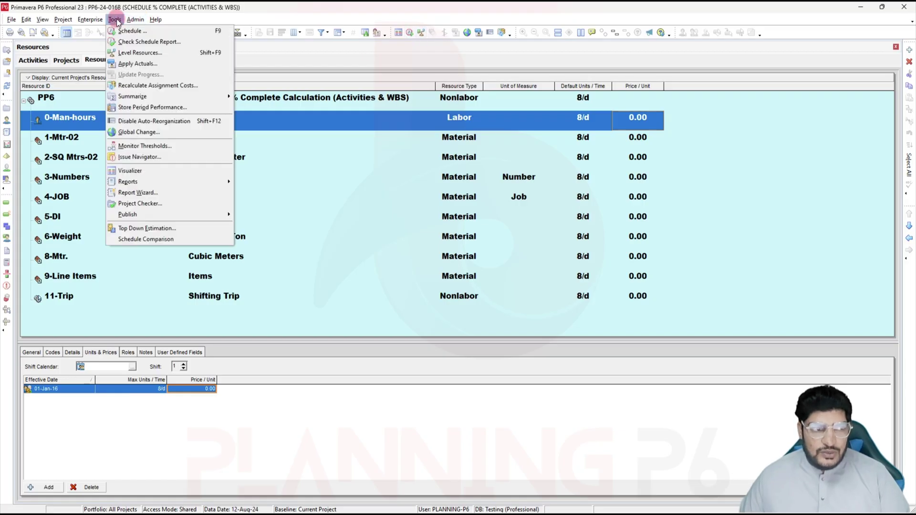
Recalculate assignment costs and check that PP6-24-016B's activities show 0.00 Budget At Completion.
{"action": "left_click", "coordinate": [127, 85]}
{"action": "left_click", "coordinate": [468, 283]}
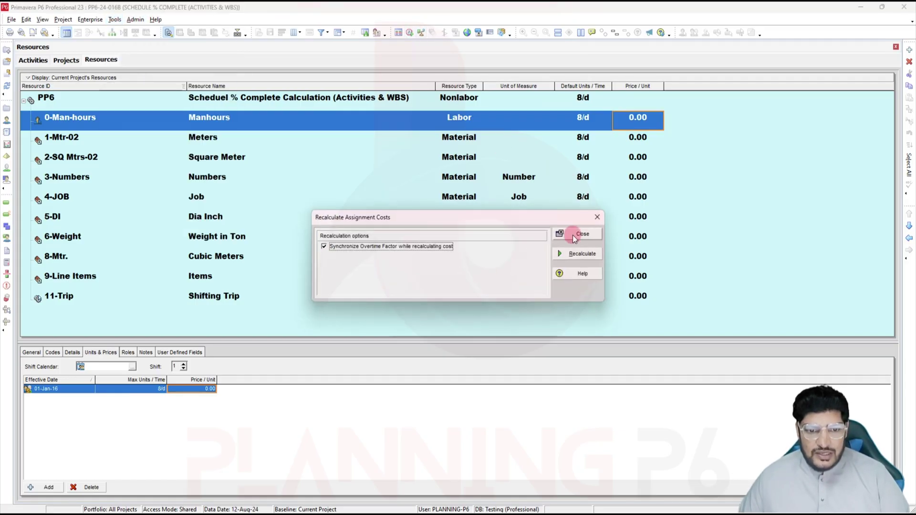
{"action": "left_click", "coordinate": [577, 254]}
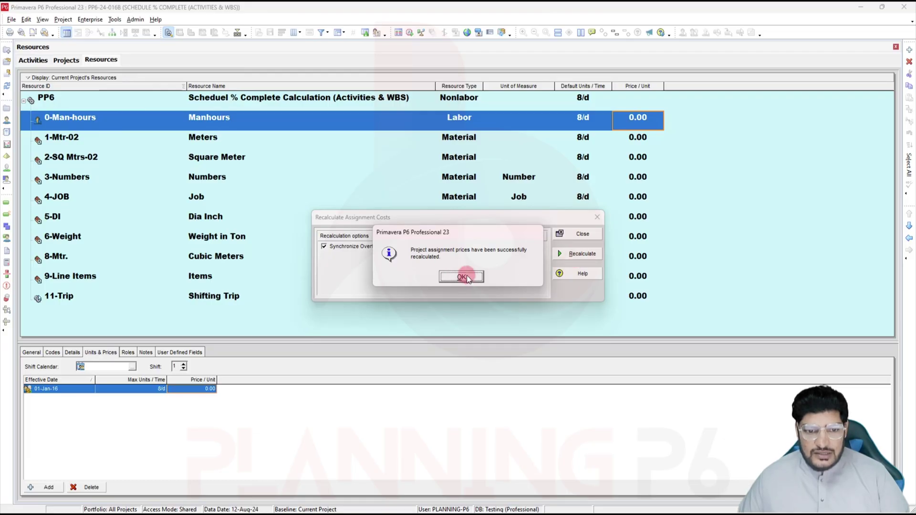
{"action": "left_click", "coordinate": [462, 277]}
{"action": "left_click", "coordinate": [33, 60]}
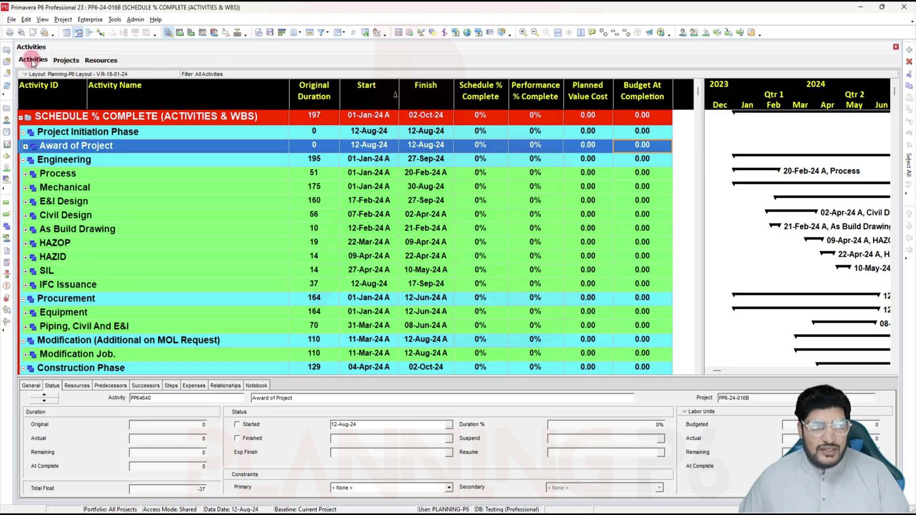
{"action": "left_click", "coordinate": [98, 61]}
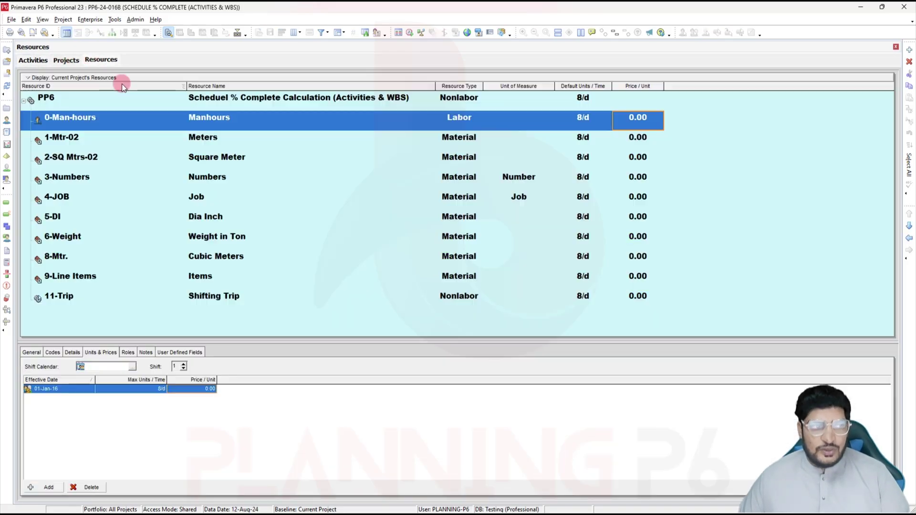
Start a new resource R-54 named 'Cost' in the New Resource Wizard.
{"action": "left_click", "coordinate": [909, 50]}
{"action": "left_click", "coordinate": [435, 277]}
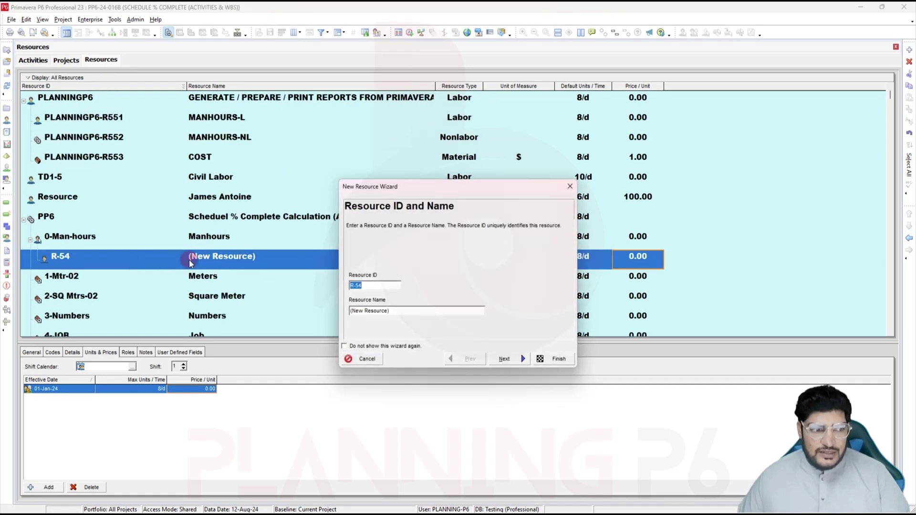
{"action": "left_click", "coordinate": [143, 261]}
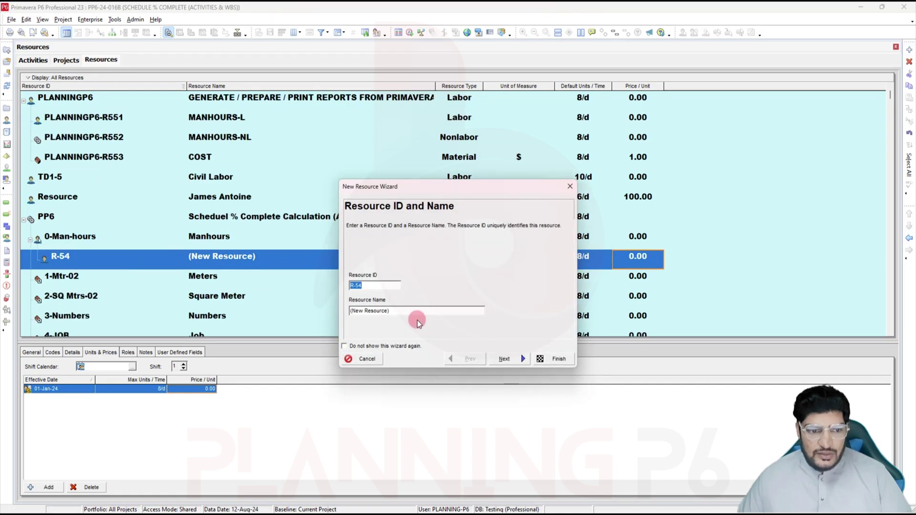
{"action": "key", "text": "Tab"}
{"action": "type", "text": "Cost"}
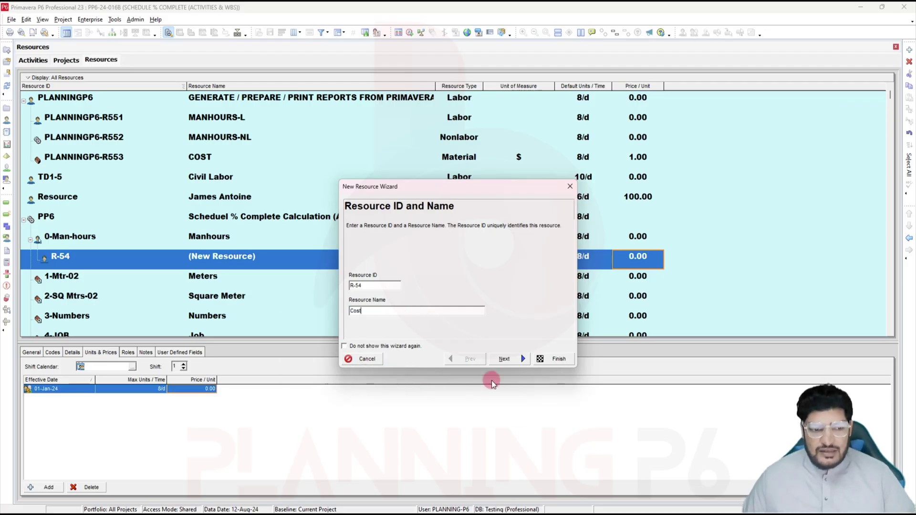
{"action": "left_click", "coordinate": [502, 358]}
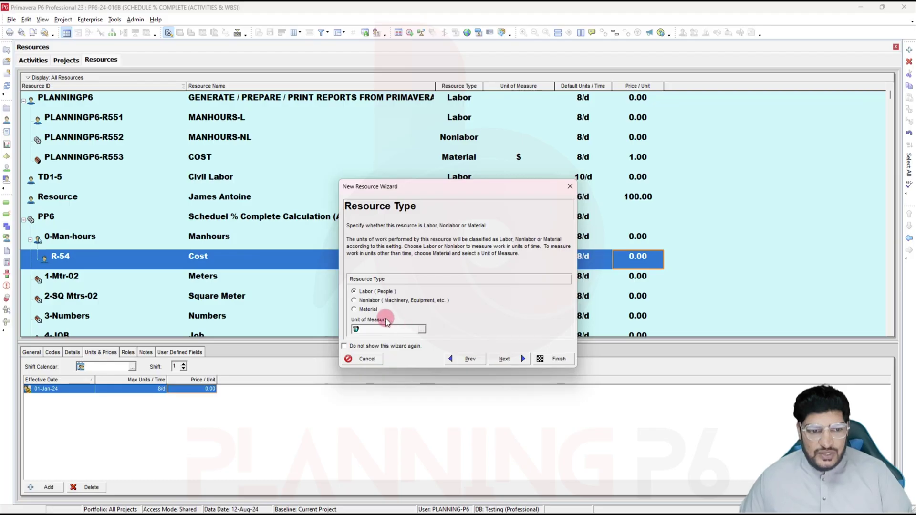
Make R-54 a material resource with $ as its unit of measure.
{"action": "left_click", "coordinate": [366, 310]}
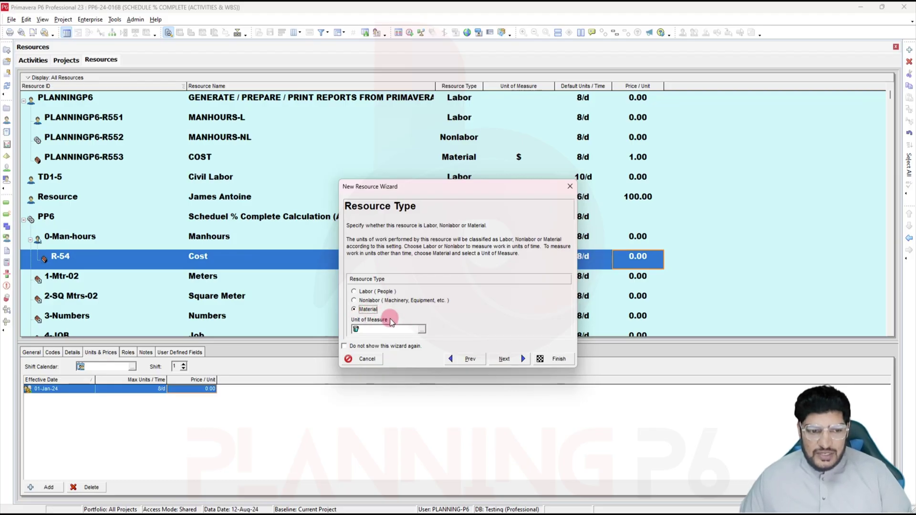
{"action": "left_click", "coordinate": [421, 331]}
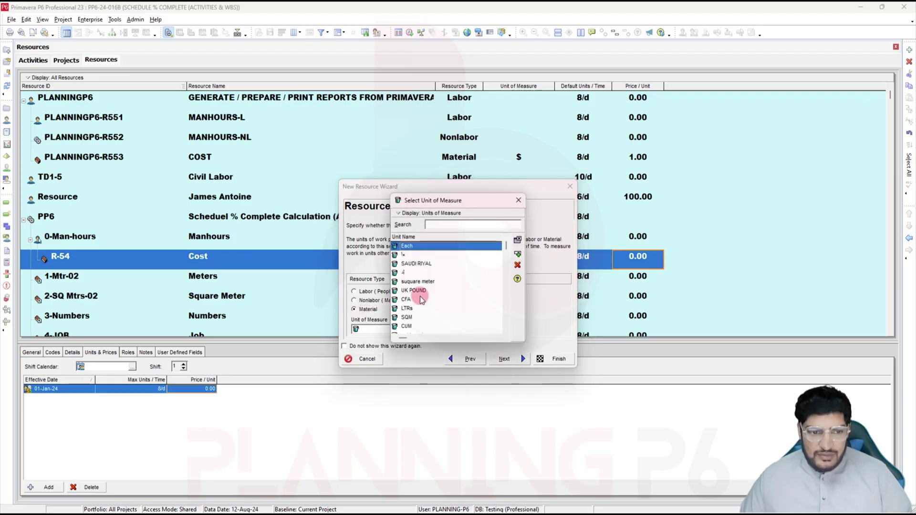
{"action": "scroll", "coordinate": [441, 291], "scroll_direction": "down", "scroll_amount": 2}
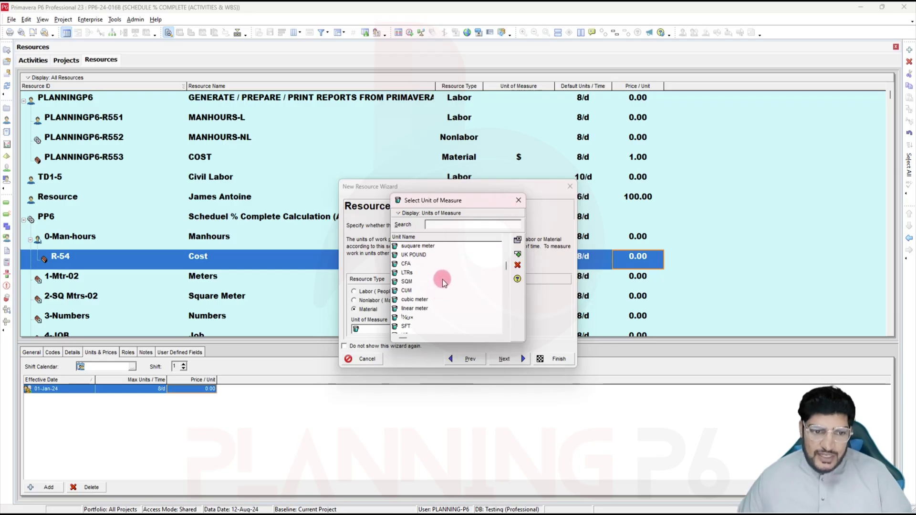
{"action": "scroll", "coordinate": [442, 273], "scroll_direction": "down", "scroll_amount": 3}
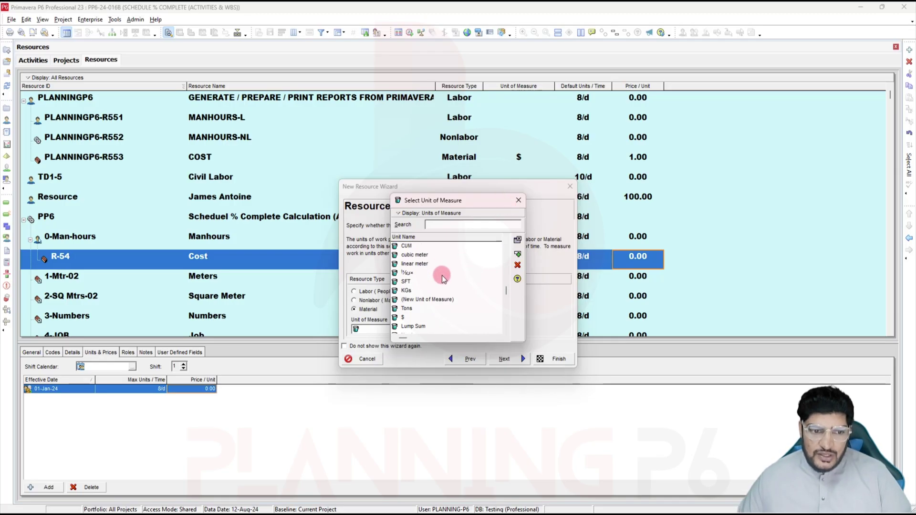
{"action": "left_click", "coordinate": [403, 318]}
{"action": "left_click", "coordinate": [517, 240]}
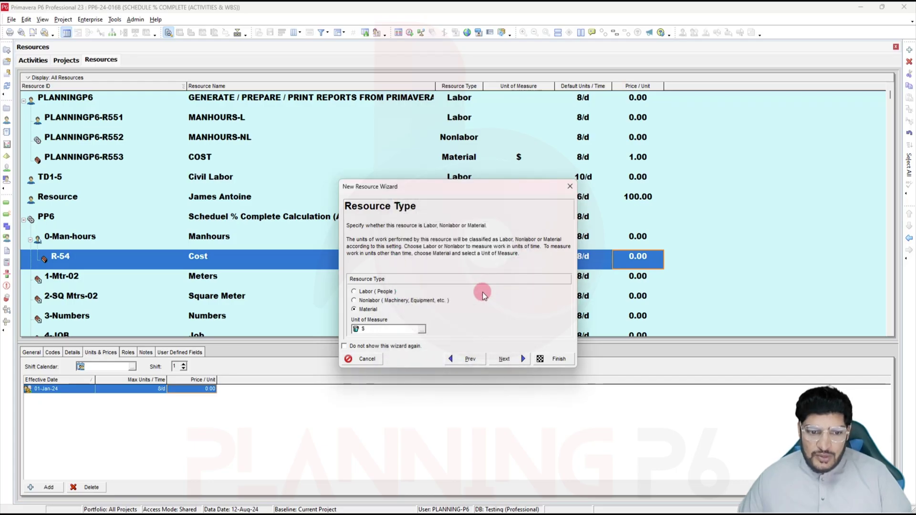
{"action": "left_click", "coordinate": [559, 360]}
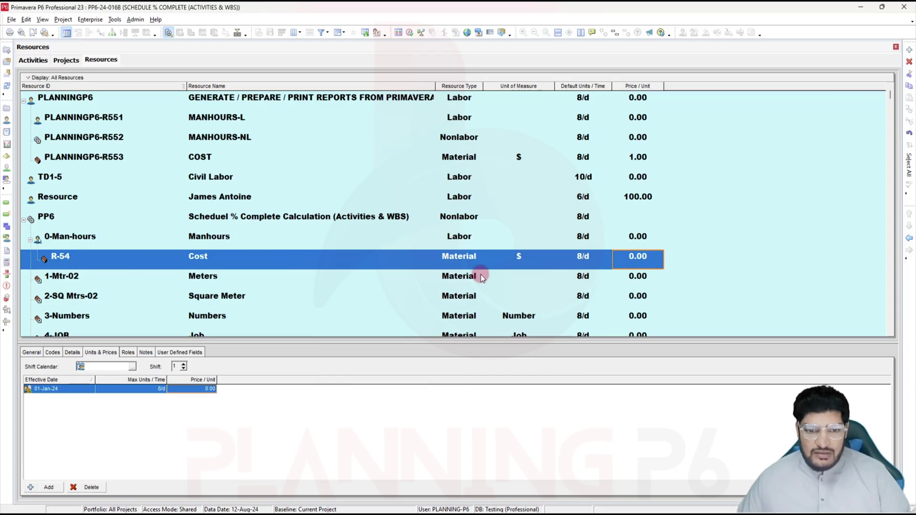
Set R-54's Price/Unit to 1.00 and promote it out of 0-Man-hours.
{"action": "left_click", "coordinate": [212, 390]}
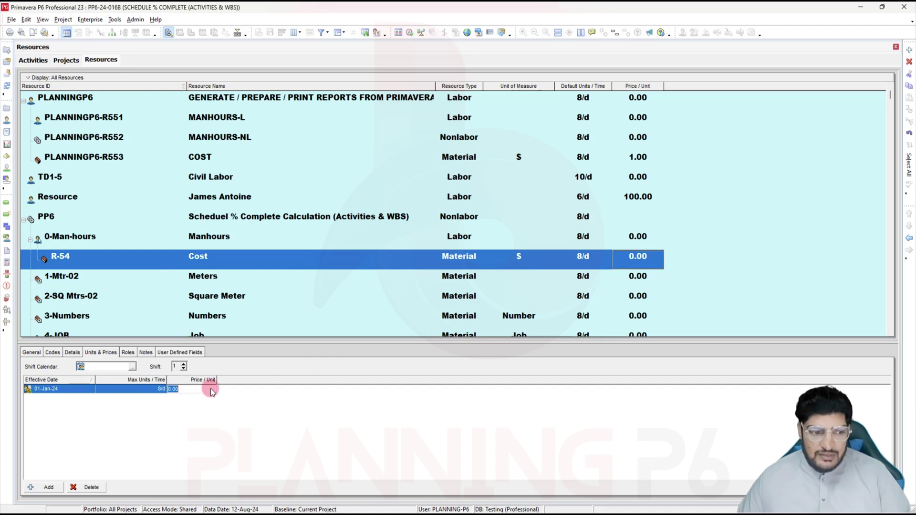
{"action": "type", "text": "1"}
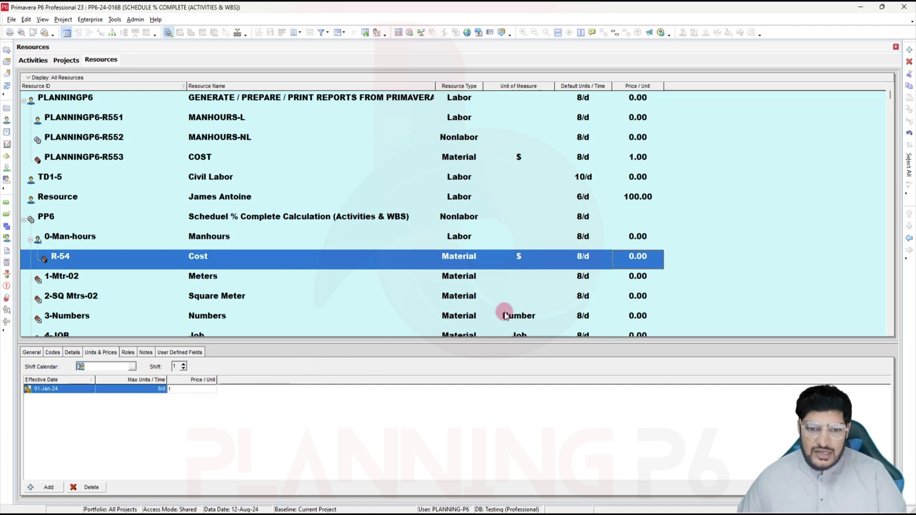
{"action": "left_click", "coordinate": [668, 262]}
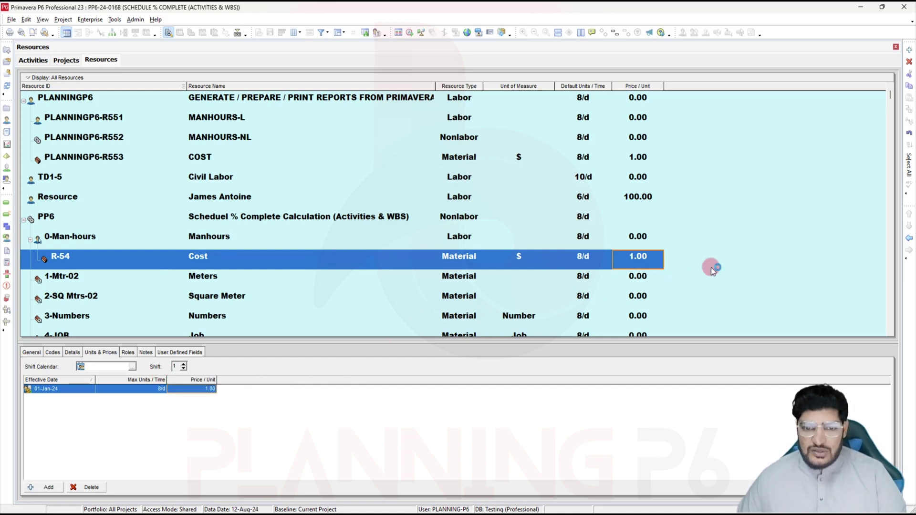
{"action": "left_click", "coordinate": [115, 19]}
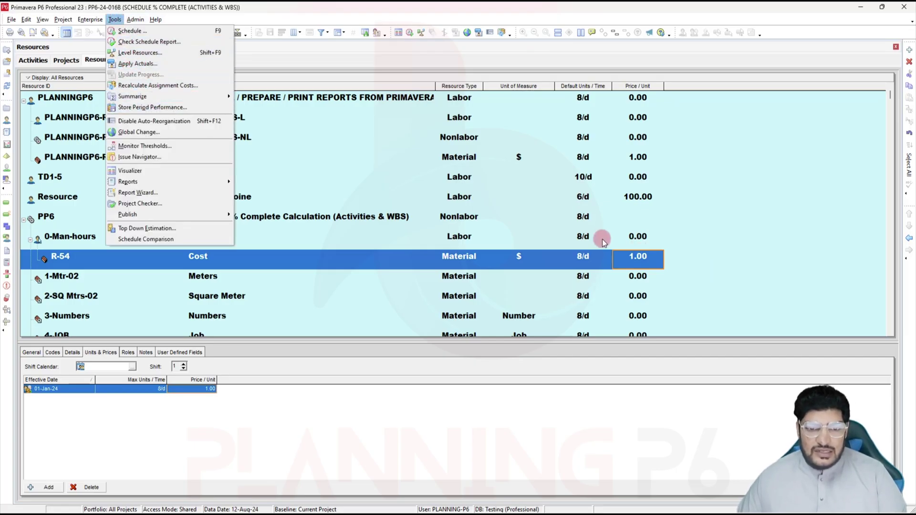
{"action": "left_click", "coordinate": [106, 258]}
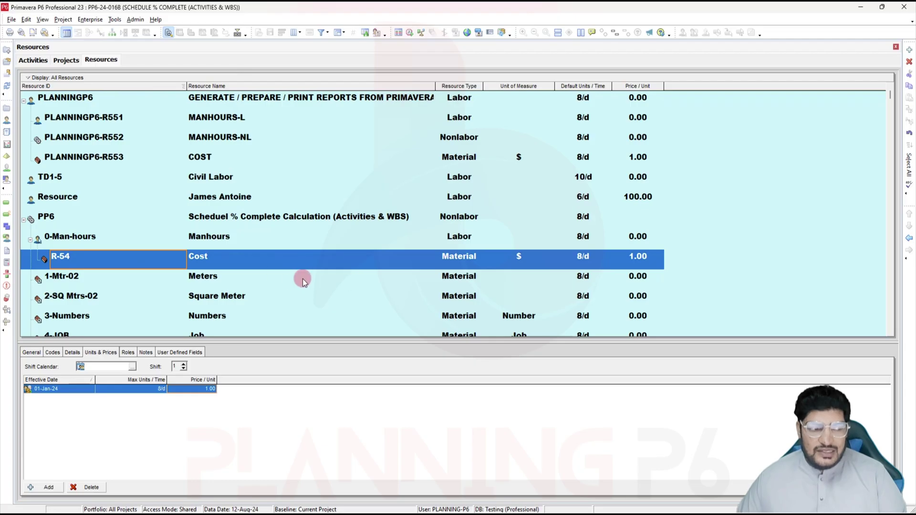
{"action": "left_click", "coordinate": [909, 238]}
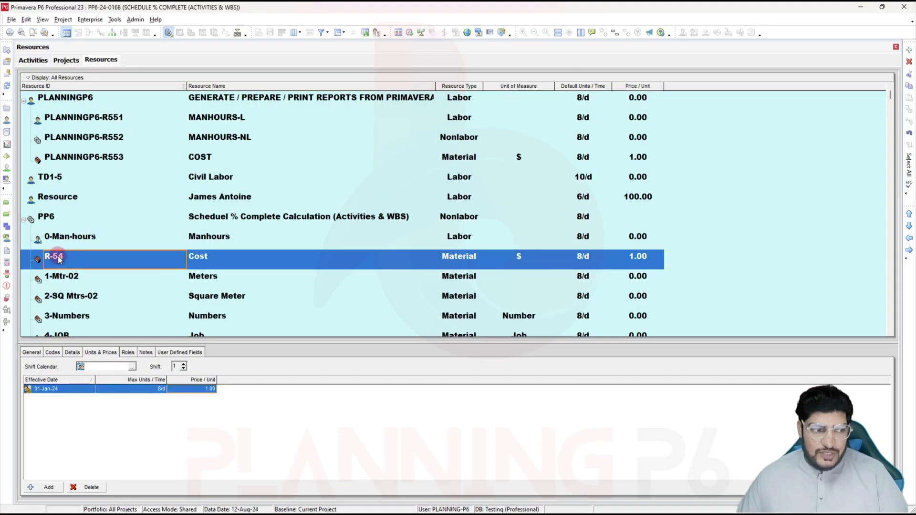
Expand all WBS nodes in PP6-24-016B's activities and show the Resources details.
{"action": "left_click", "coordinate": [33, 60]}
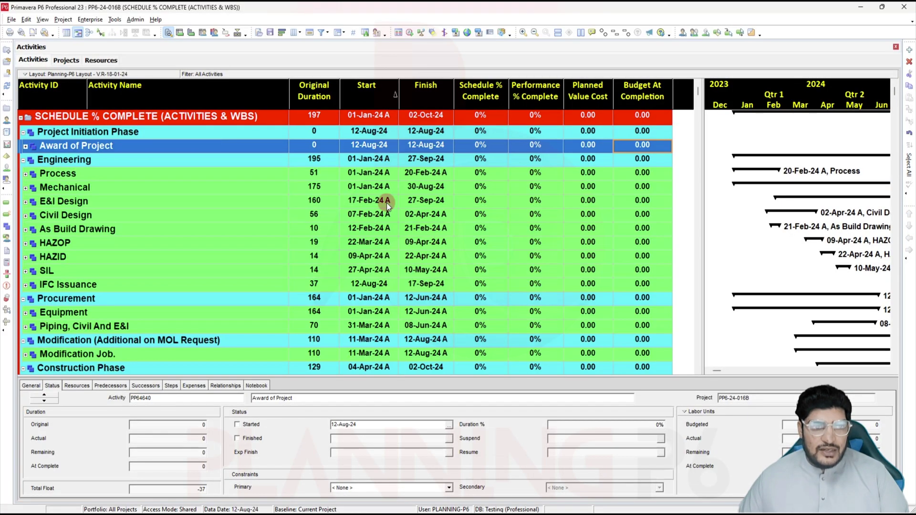
{"action": "right_click", "coordinate": [162, 166]}
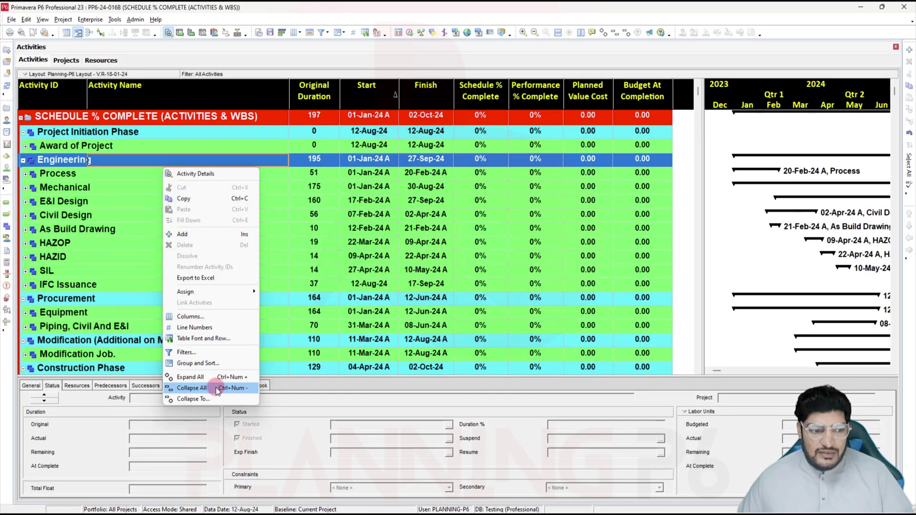
{"action": "left_click", "coordinate": [217, 378]}
{"action": "scroll", "coordinate": [210, 242], "scroll_direction": "up", "scroll_amount": 2}
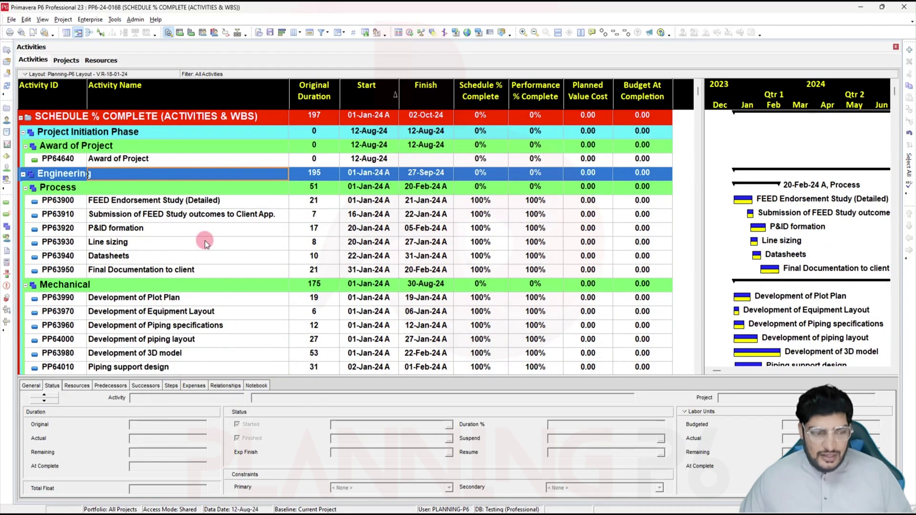
{"action": "left_click", "coordinate": [76, 385]}
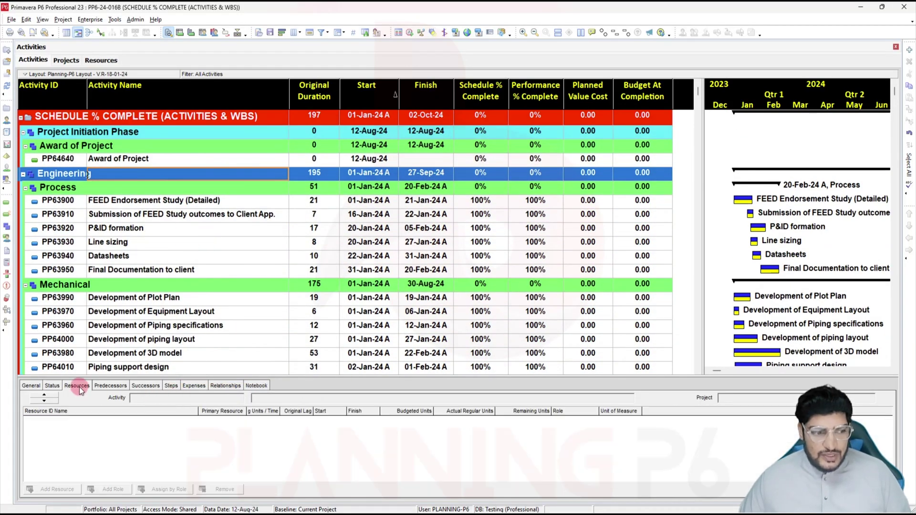
{"action": "left_click", "coordinate": [138, 160]}
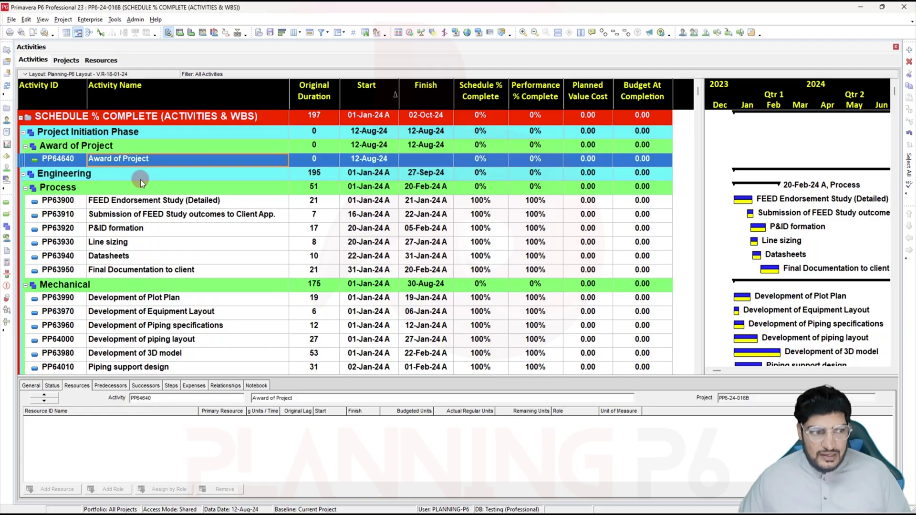
{"action": "left_click", "coordinate": [137, 203]}
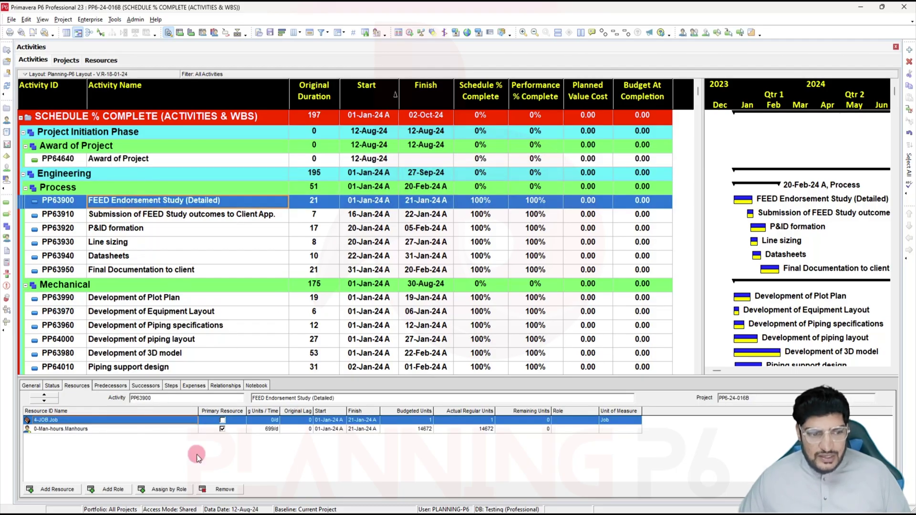
Select all activities and assign R-54 Cost, found by searching '54'.
{"action": "left_click", "coordinate": [57, 490]}
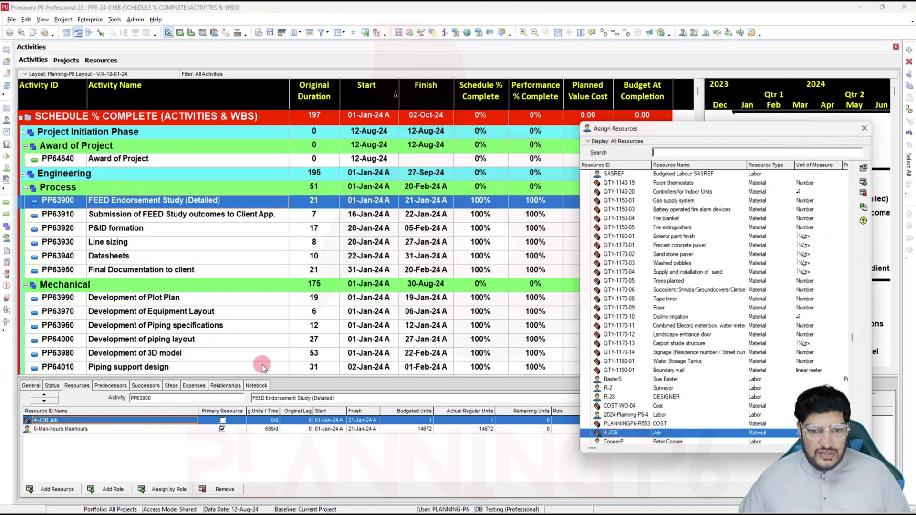
{"action": "left_click", "coordinate": [125, 215]}
{"action": "key", "text": "ctrl+a"}
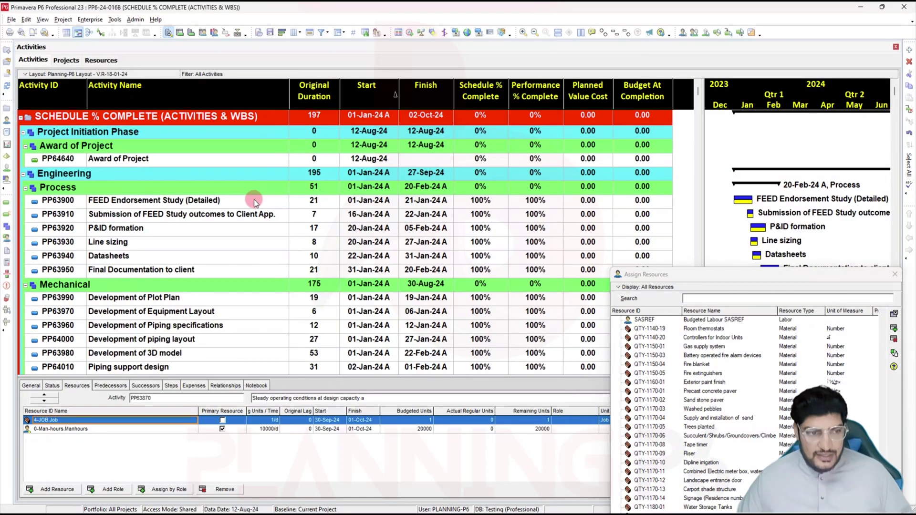
{"action": "left_click", "coordinate": [254, 203]}
{"action": "key", "text": "shift+ctrl+End"}
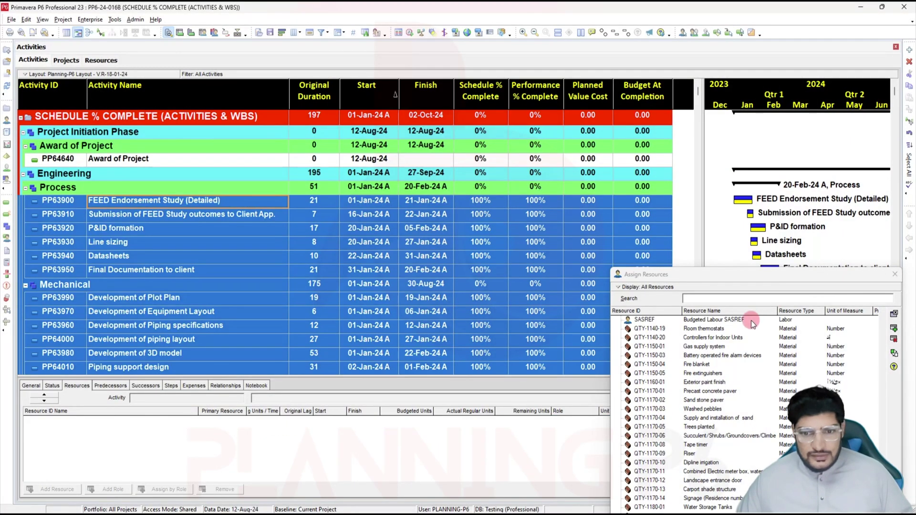
{"action": "left_click_drag", "start_coordinate": [753, 273], "coordinate": [657, 90]}
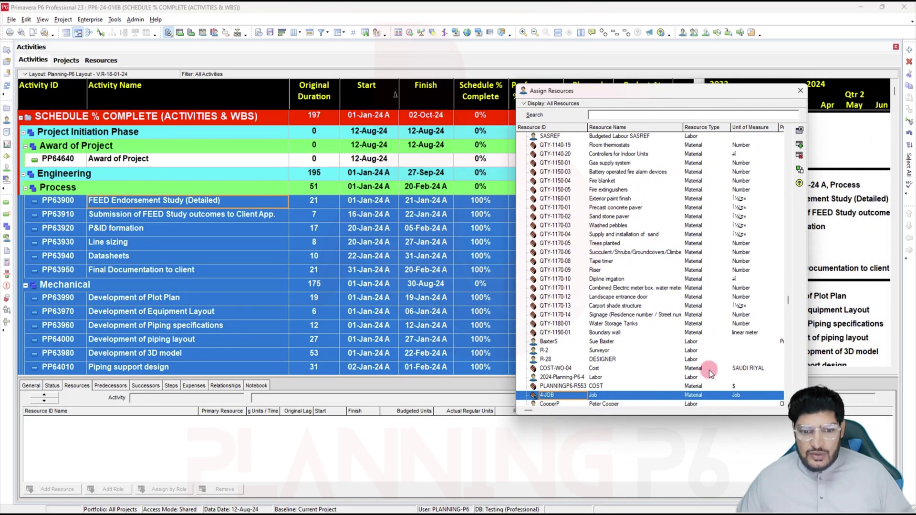
{"action": "left_click", "coordinate": [622, 112]}
{"action": "type", "text": "54"}
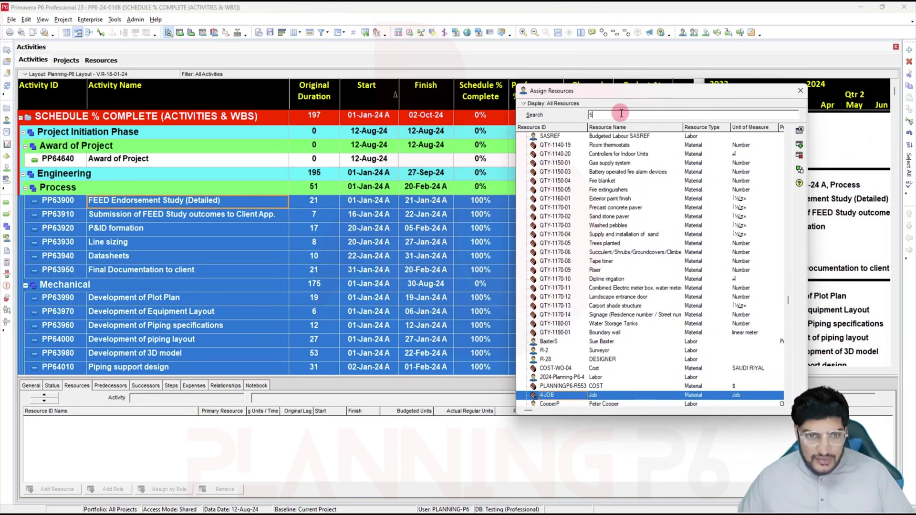
{"action": "left_click", "coordinate": [800, 144]}
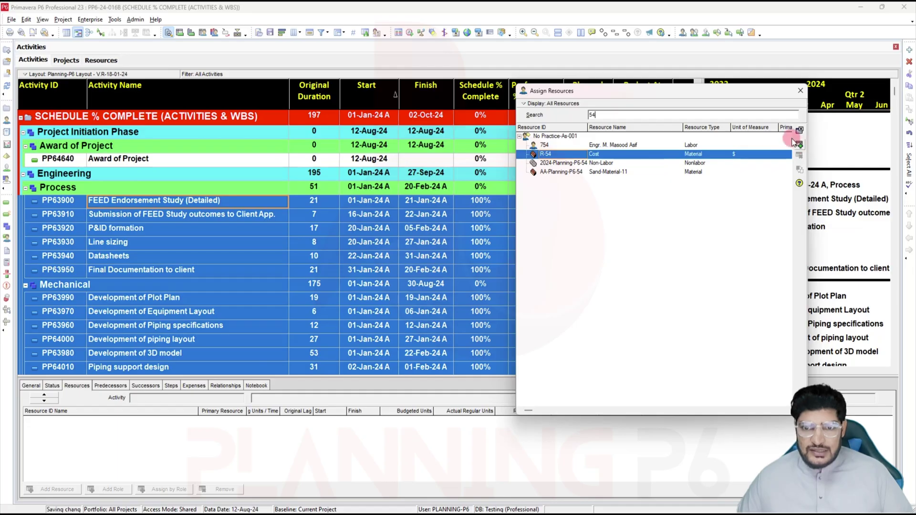
Close Assign Resources to show 30,096.22 Planned Value Cost and 30,656.22 Budget At Completion.
{"action": "left_click", "coordinate": [800, 92]}
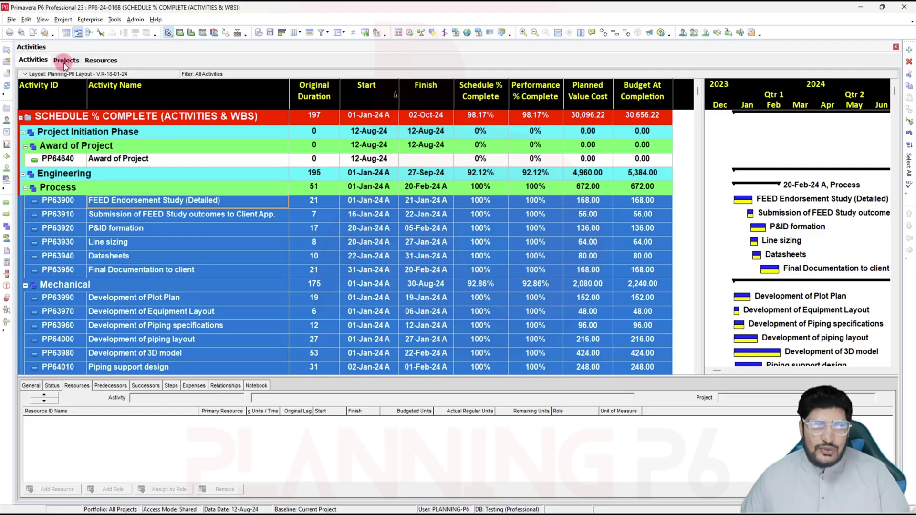
Filter the Resources list to show only the current project's resources.
{"action": "left_click", "coordinate": [92, 60]}
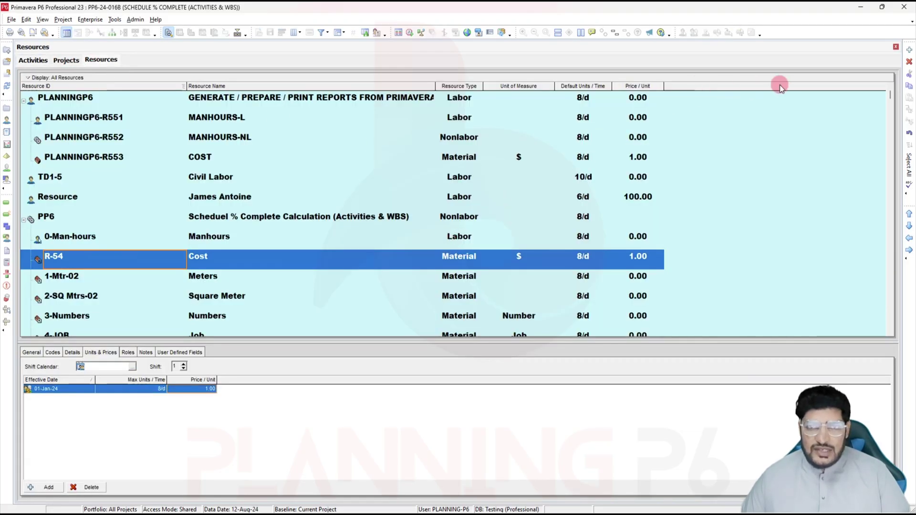
{"action": "left_click", "coordinate": [52, 78]}
{"action": "mouse_move", "coordinate": [99, 189]}
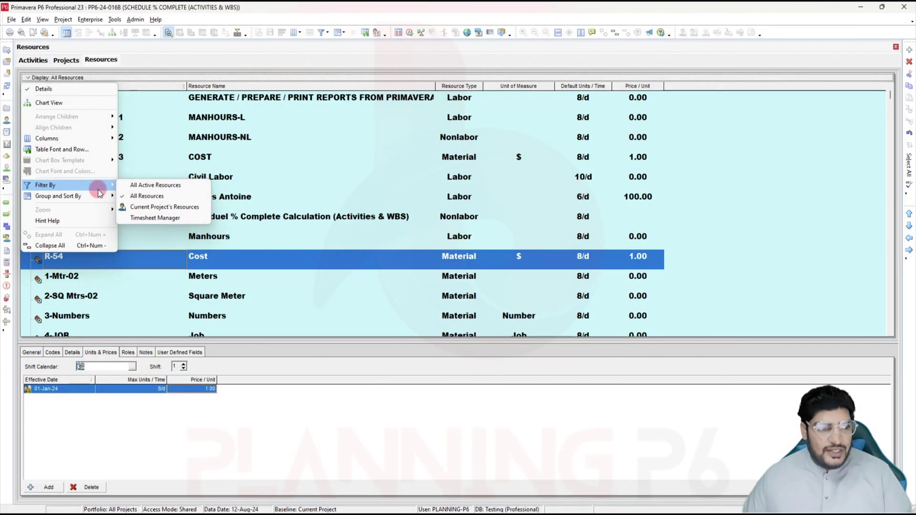
{"action": "left_click", "coordinate": [144, 207]}
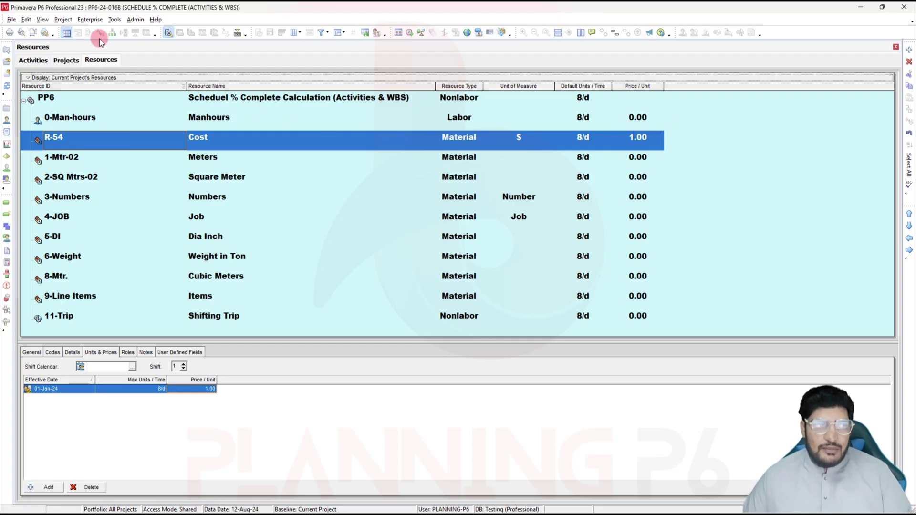
Recalculate assignment costs for the PP6-24-016B activities.
{"action": "left_click", "coordinate": [35, 60]}
{"action": "left_click", "coordinate": [113, 20]}
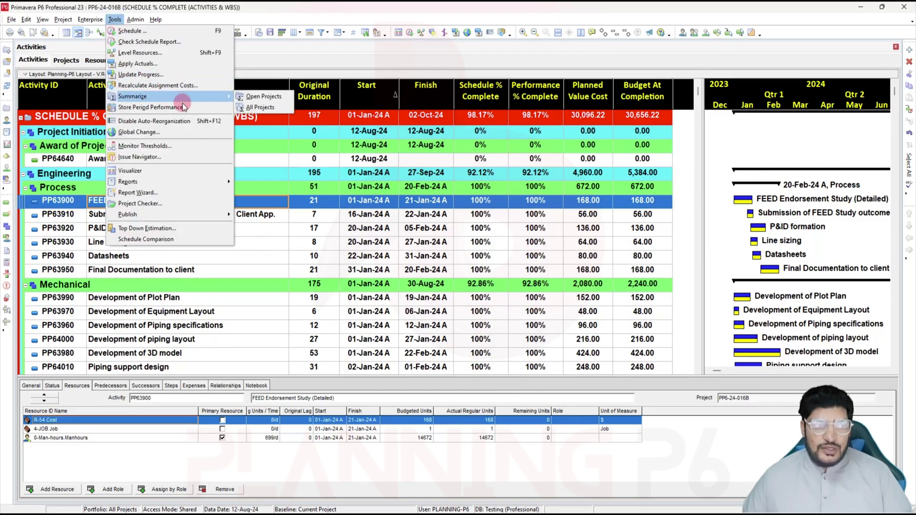
{"action": "left_click", "coordinate": [181, 85]}
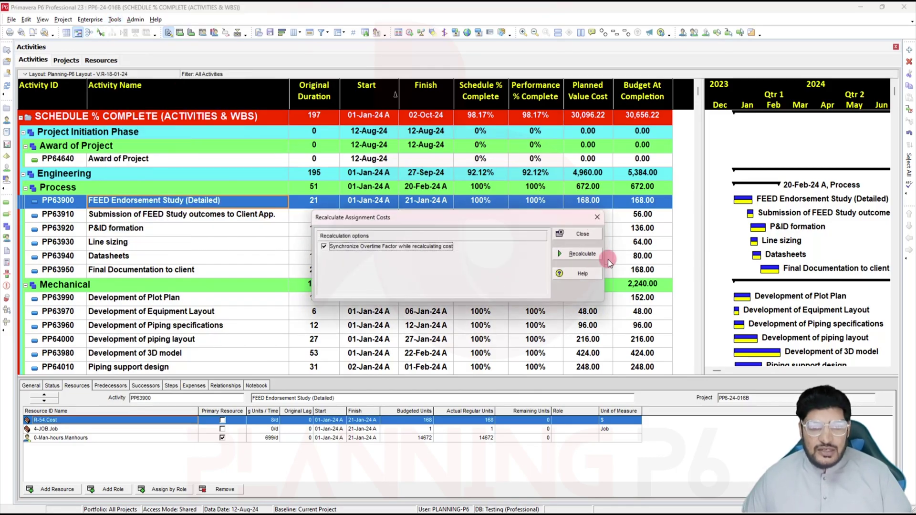
{"action": "left_click", "coordinate": [582, 253]}
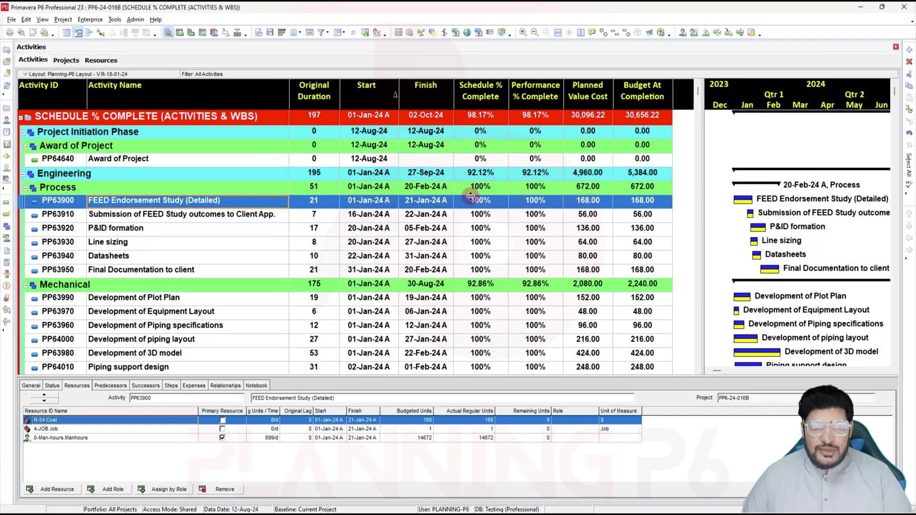